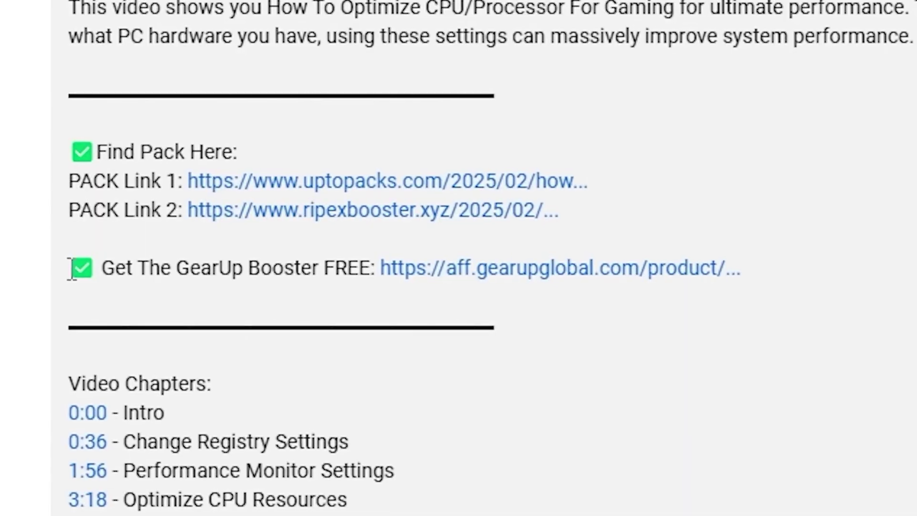
Highlight the GearUp Booster link, then run Command Prompt as administrator from a 'cmd' search.
{"action": "left_click_drag", "start_coordinate": [77, 287], "coordinate": [664, 301]}
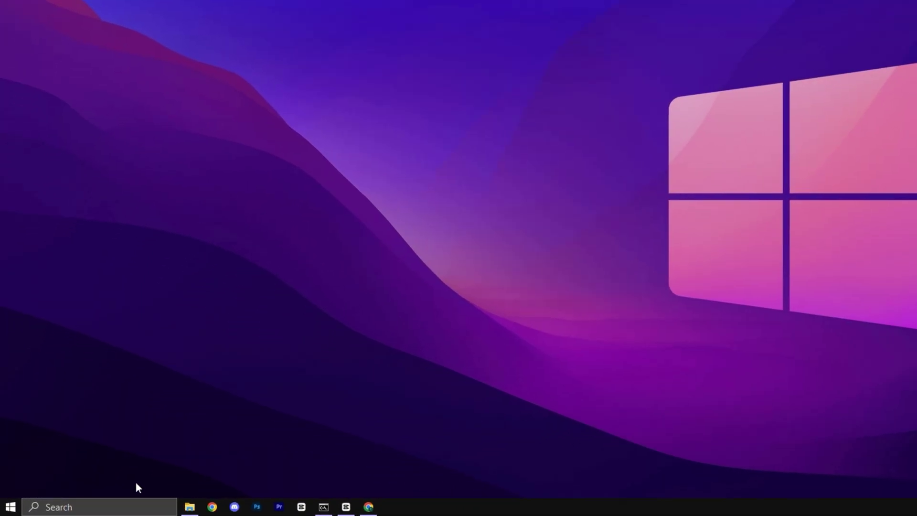
{"action": "left_click", "coordinate": [96, 508]}
{"action": "type", "text": "c"}
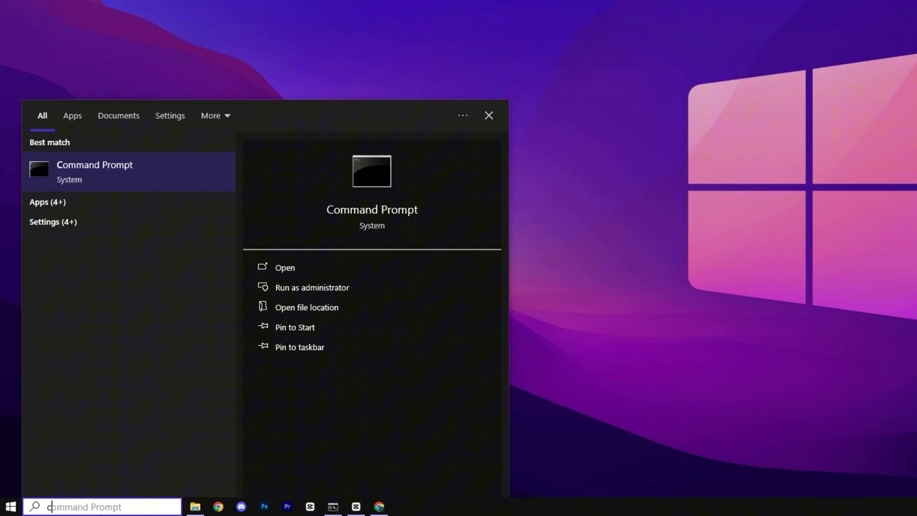
{"action": "type", "text": "md"}
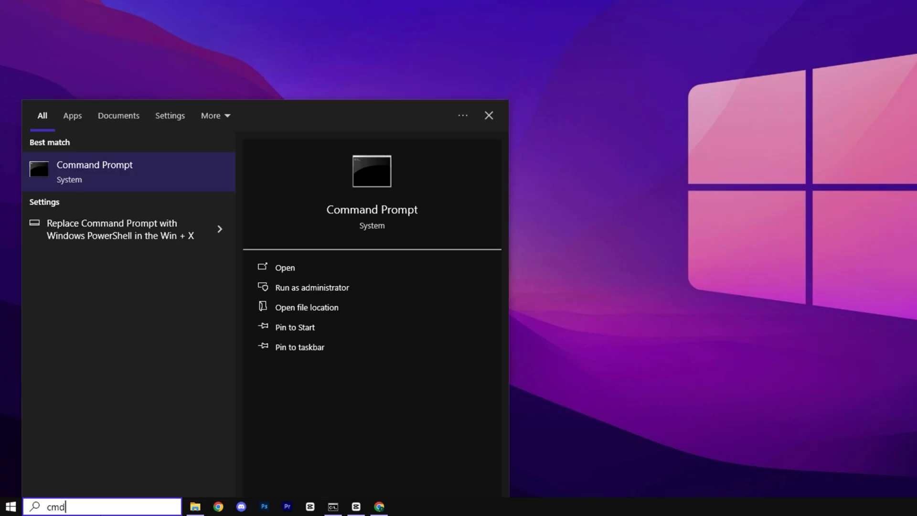
{"action": "right_click", "coordinate": [136, 180]}
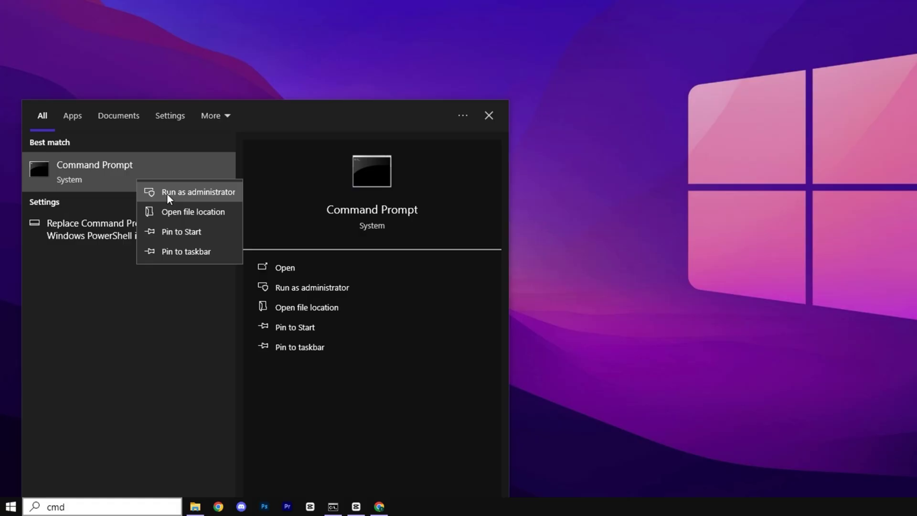
{"action": "left_click", "coordinate": [167, 193]}
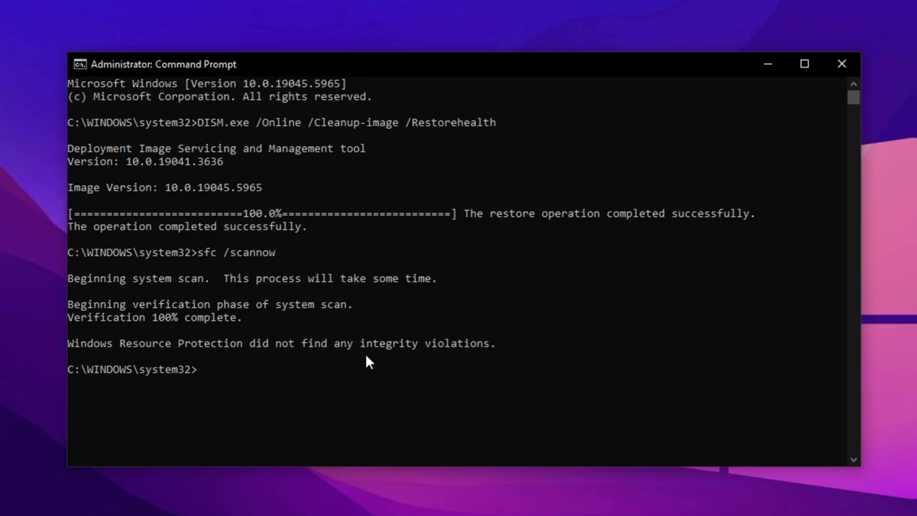
Close Command Prompt and open the Services console via a search for 'servi'.
{"action": "left_click", "coordinate": [842, 64]}
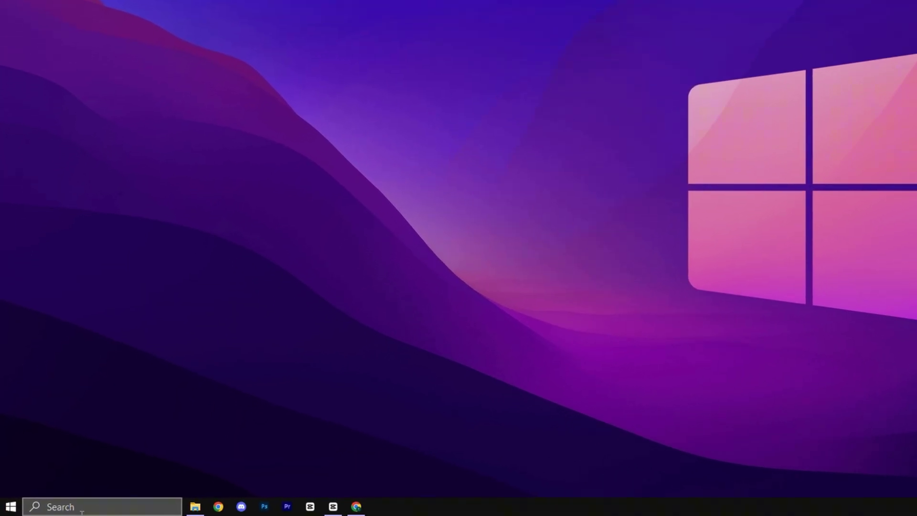
{"action": "left_click", "coordinate": [82, 507]}
{"action": "type", "text": "servi"}
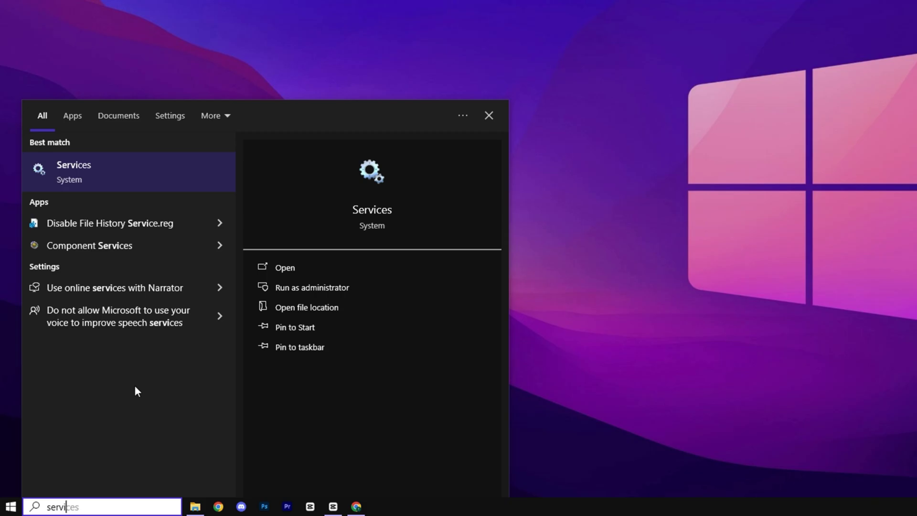
{"action": "left_click", "coordinate": [164, 165]}
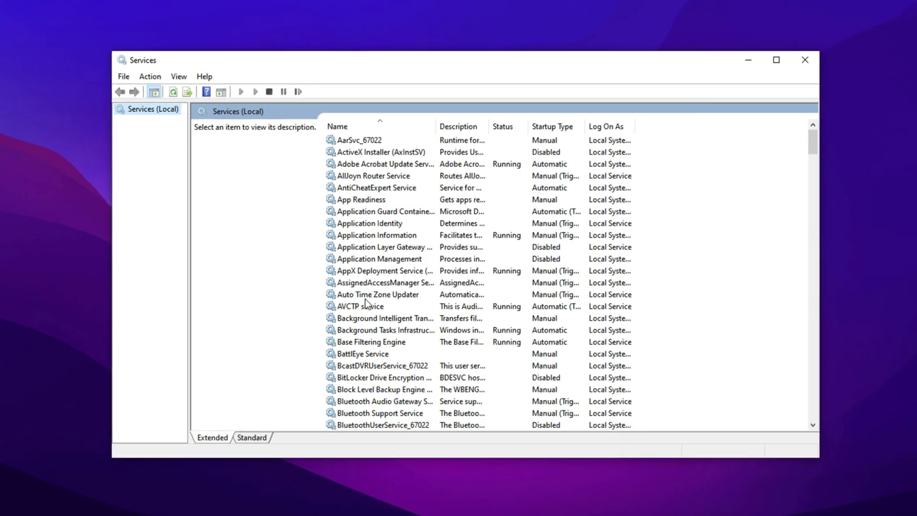
{"action": "scroll", "coordinate": [365, 299], "scroll_direction": "down", "scroll_amount": 2}
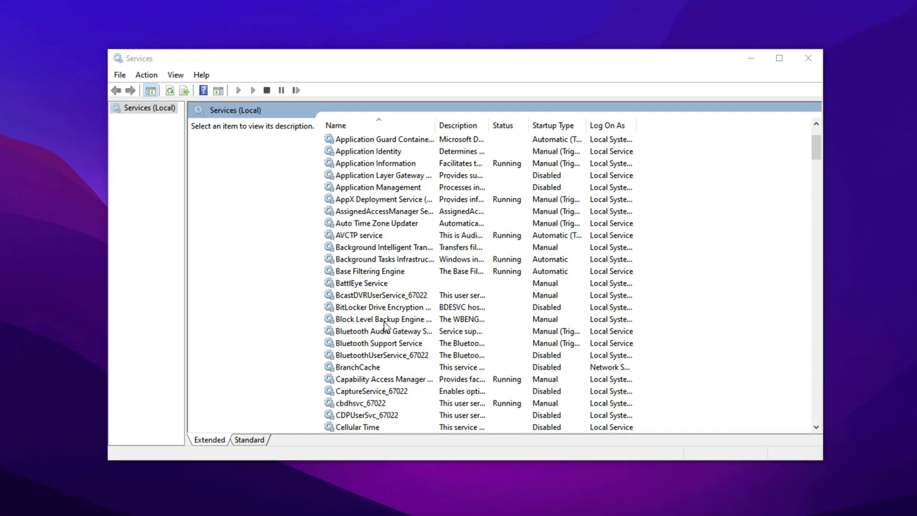
Set the Background Intelligent Transfer Service startup type to Disabled and apply it.
{"action": "left_click", "coordinate": [383, 249]}
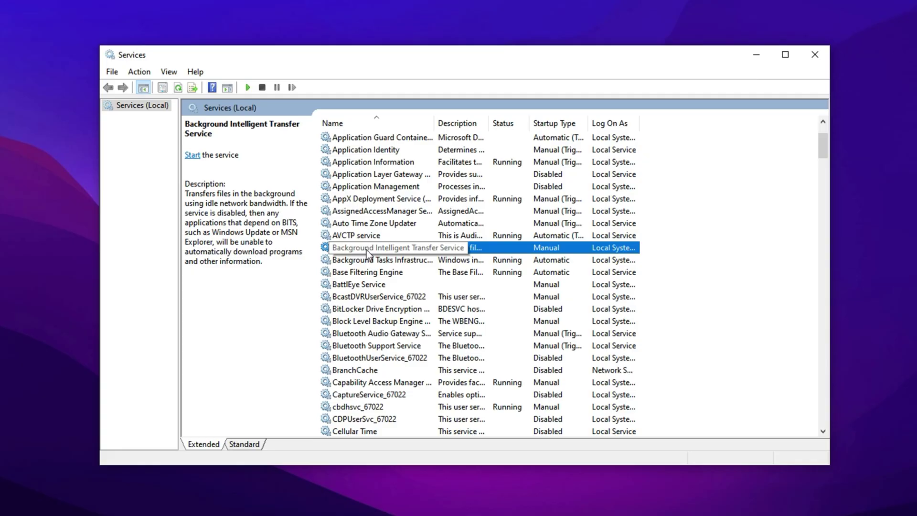
{"action": "right_click", "coordinate": [366, 250]}
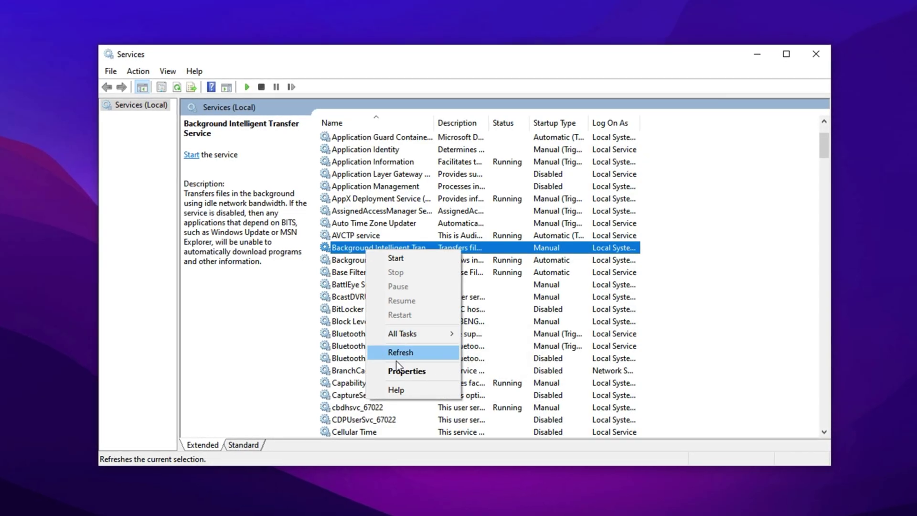
{"action": "left_click", "coordinate": [400, 373]}
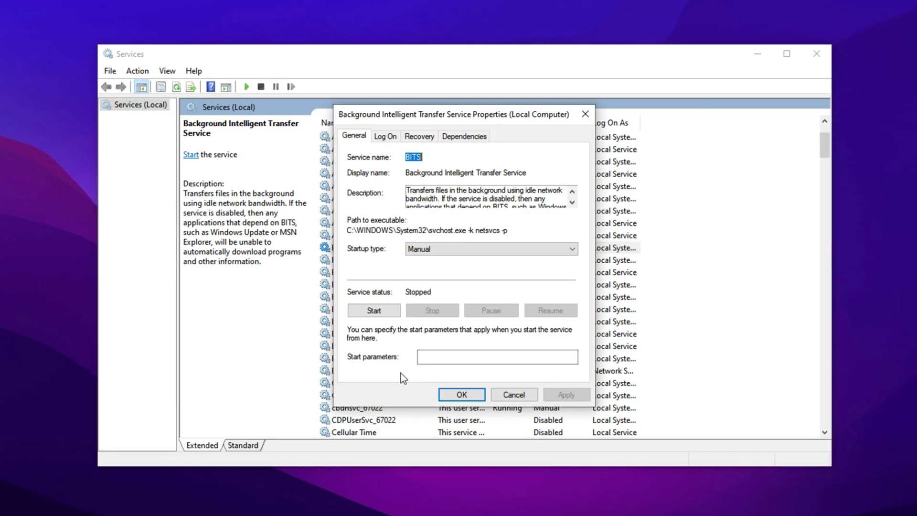
{"action": "left_click", "coordinate": [448, 250]}
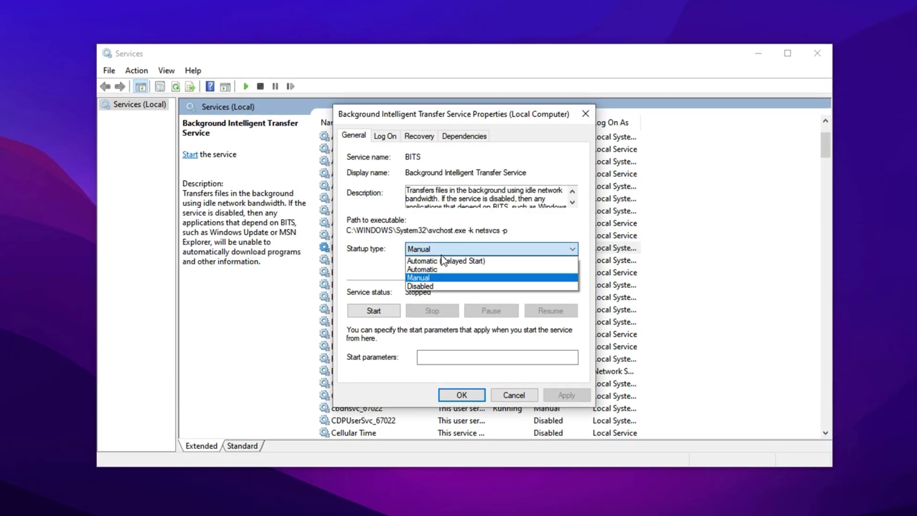
{"action": "left_click", "coordinate": [422, 285]}
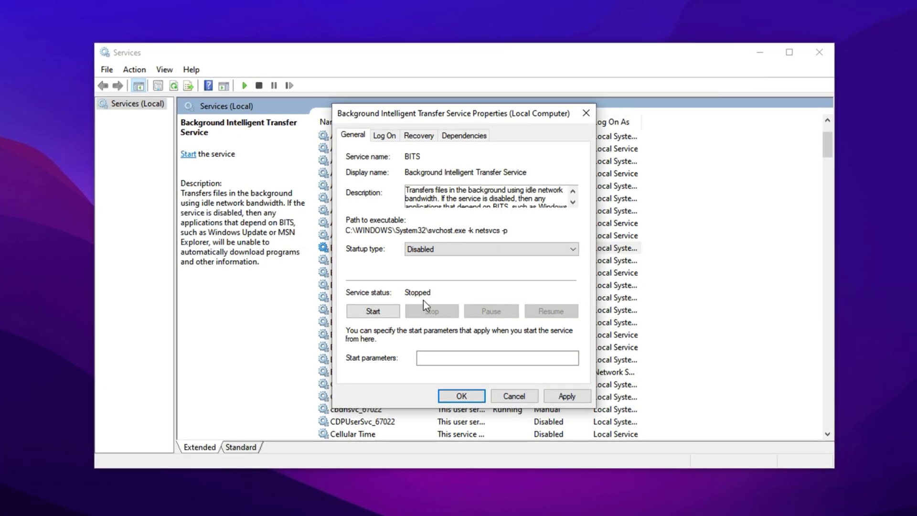
{"action": "left_click", "coordinate": [549, 396]}
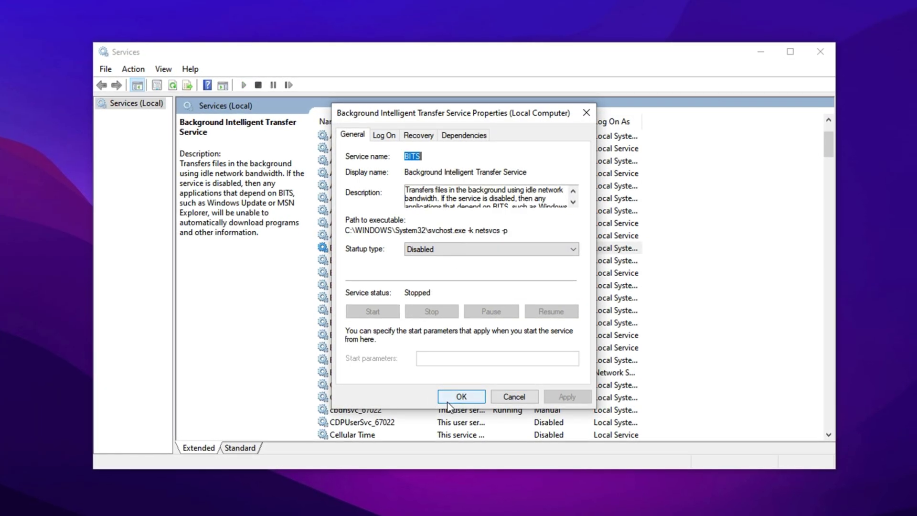
{"action": "left_click", "coordinate": [462, 396]}
Dismiss the service menu and scroll down the list to Remote Desktop Services.
{"action": "right_click", "coordinate": [366, 254]}
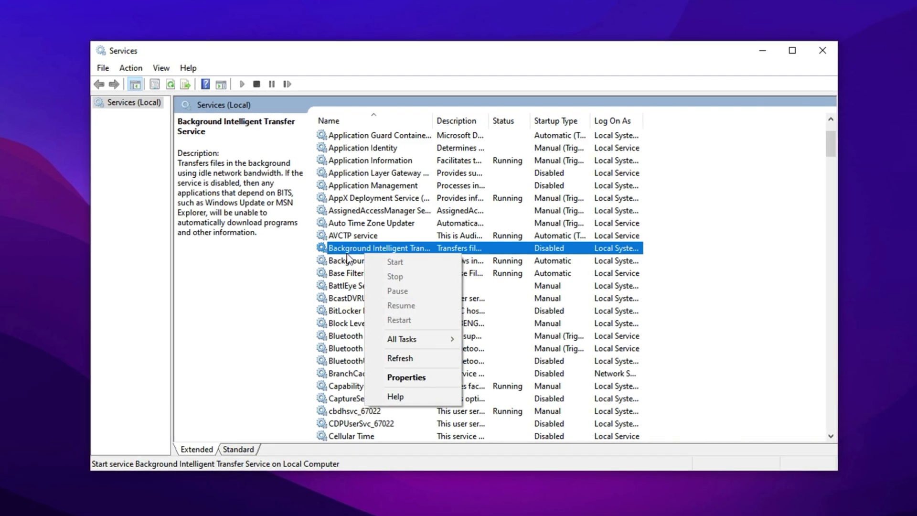
{"action": "left_click", "coordinate": [348, 259]}
{"action": "scroll", "coordinate": [361, 257], "scroll_direction": "down", "scroll_amount": 1}
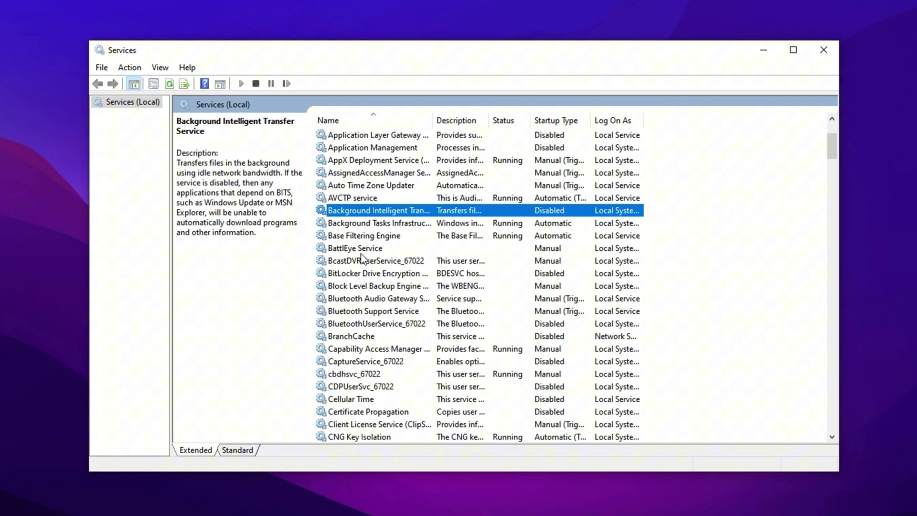
{"action": "scroll", "coordinate": [362, 257], "scroll_direction": "down", "scroll_amount": 2}
{"action": "scroll", "coordinate": [362, 257], "scroll_direction": "down", "scroll_amount": 1}
{"action": "scroll", "coordinate": [362, 257], "scroll_direction": "down", "scroll_amount": 1}
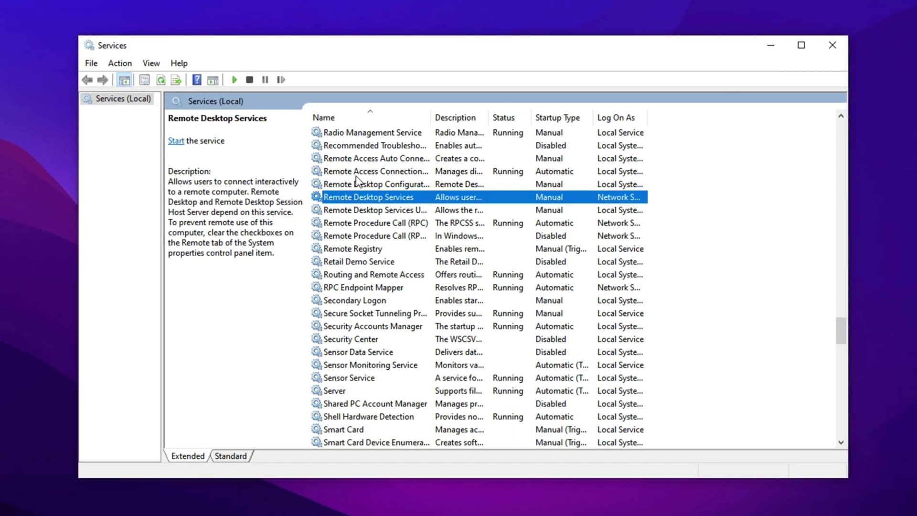
Set the Remote Desktop Services startup type to Disabled and apply it.
{"action": "right_click", "coordinate": [368, 201]}
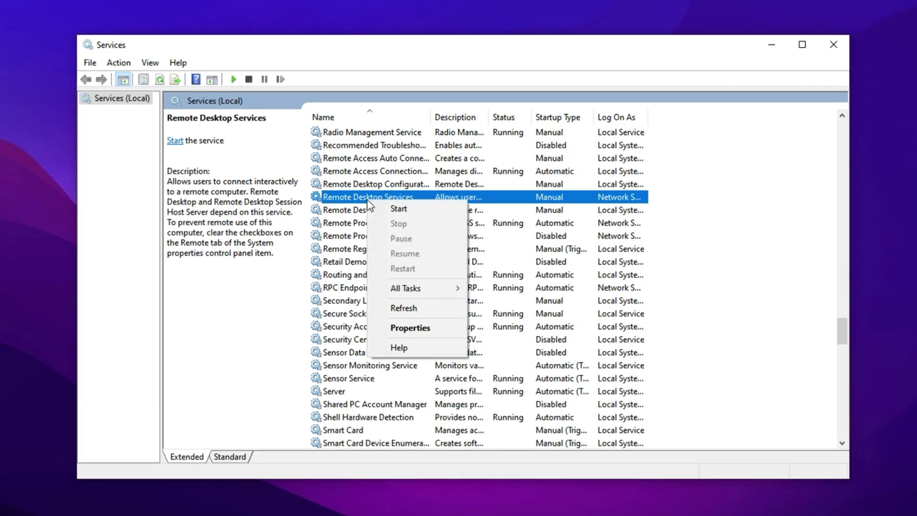
{"action": "left_click", "coordinate": [378, 328]}
{"action": "left_click", "coordinate": [458, 253]}
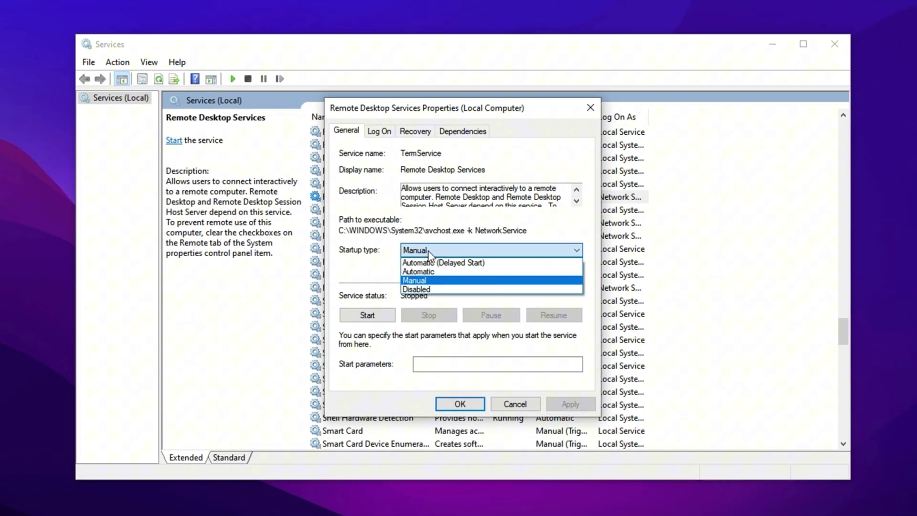
{"action": "left_click", "coordinate": [432, 289]}
{"action": "left_click", "coordinate": [549, 404]}
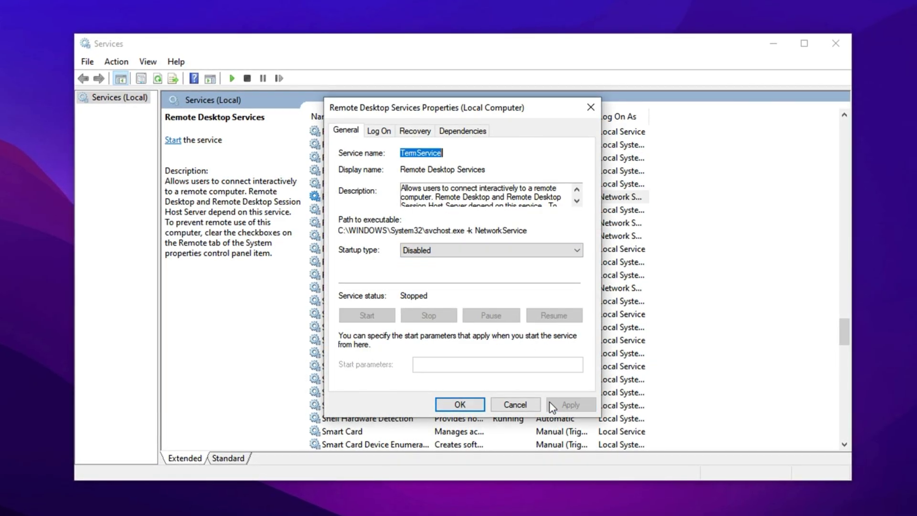
{"action": "left_click", "coordinate": [459, 405]}
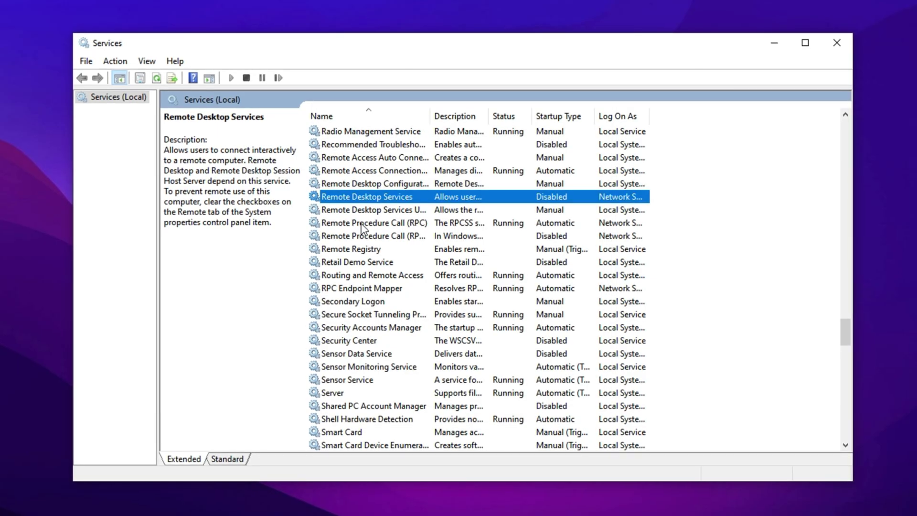
Jump down the Services list to SysMain by typing 'sy'.
{"action": "scroll", "coordinate": [365, 241], "scroll_direction": "down", "scroll_amount": 2}
{"action": "key", "text": "s"}
{"action": "key", "text": "y"}
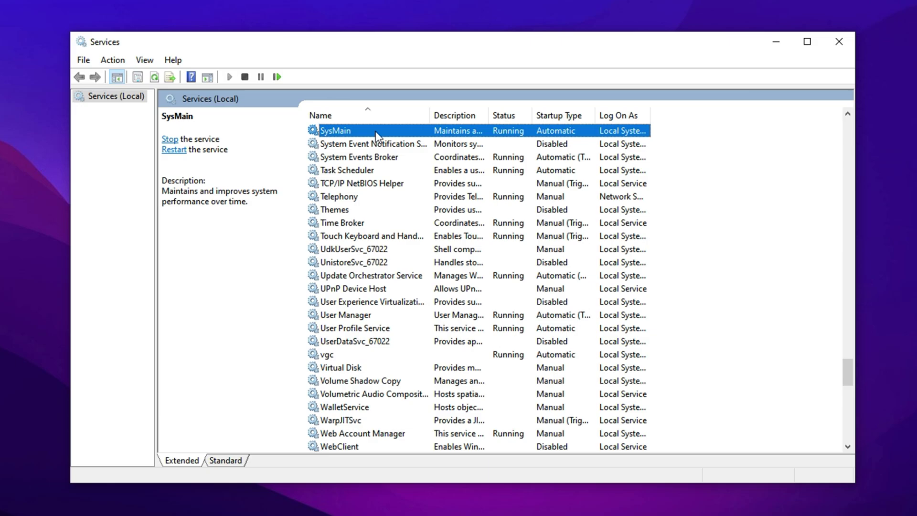
Stop the SysMain service and set its startup type to Disabled.
{"action": "scroll", "coordinate": [375, 137], "scroll_direction": "up", "scroll_amount": 2}
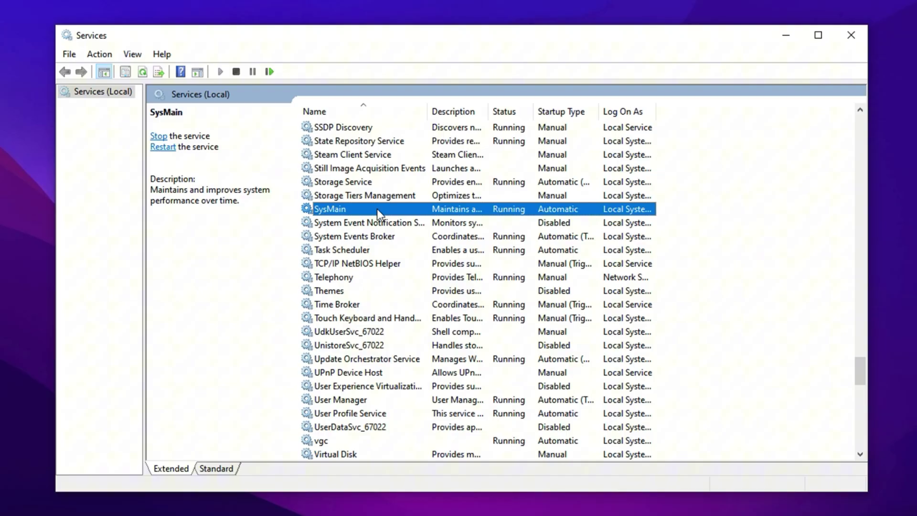
{"action": "right_click", "coordinate": [360, 209]}
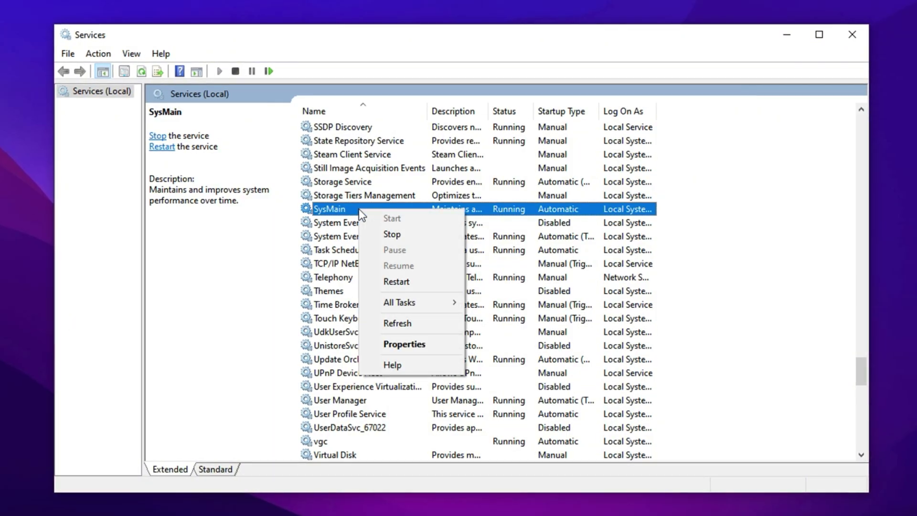
{"action": "left_click", "coordinate": [405, 344]}
{"action": "left_click", "coordinate": [456, 251]}
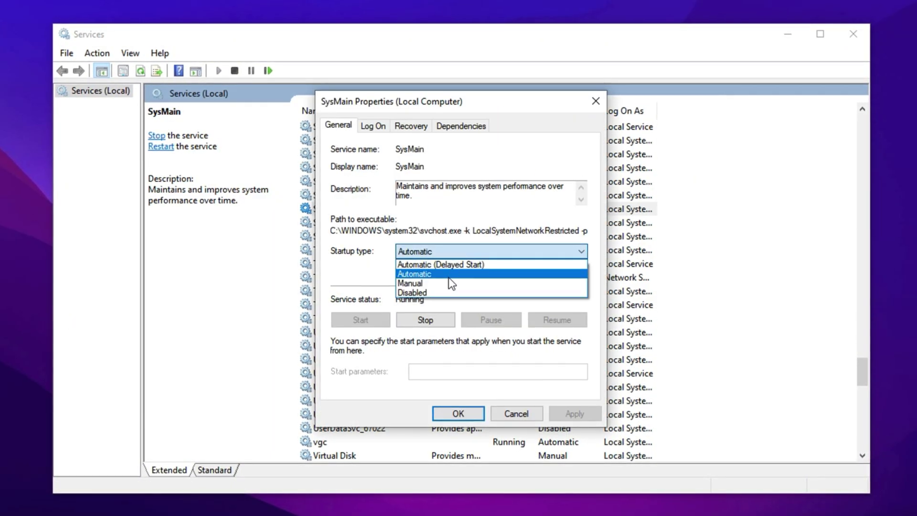
{"action": "left_click", "coordinate": [443, 293]}
{"action": "left_click", "coordinate": [419, 320]}
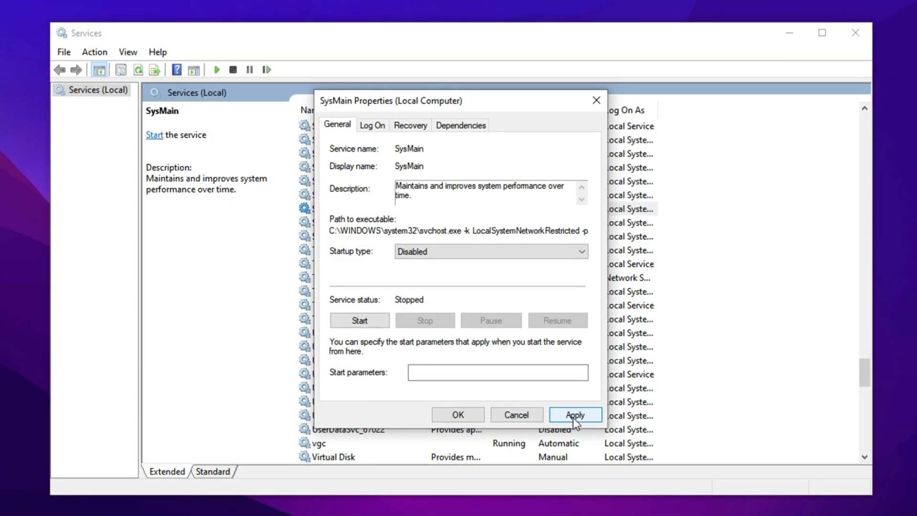
{"action": "left_click", "coordinate": [575, 416]}
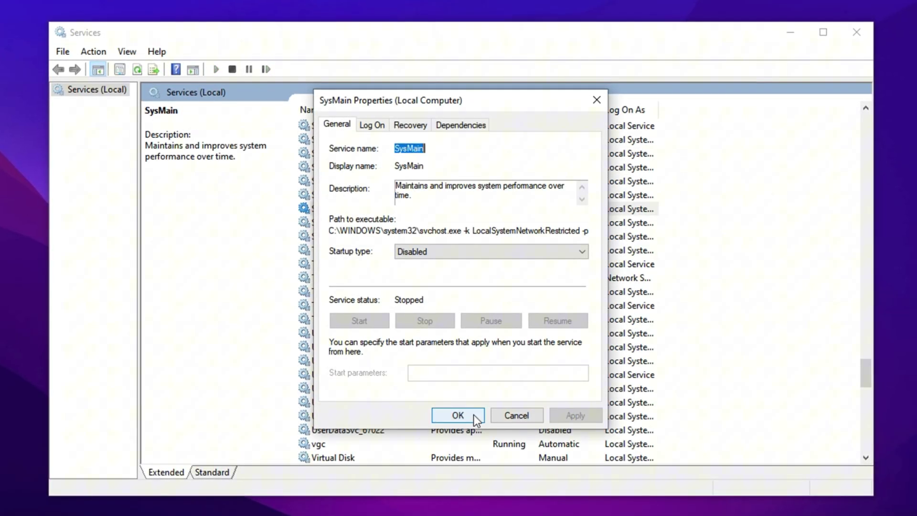
{"action": "left_click", "coordinate": [474, 415]}
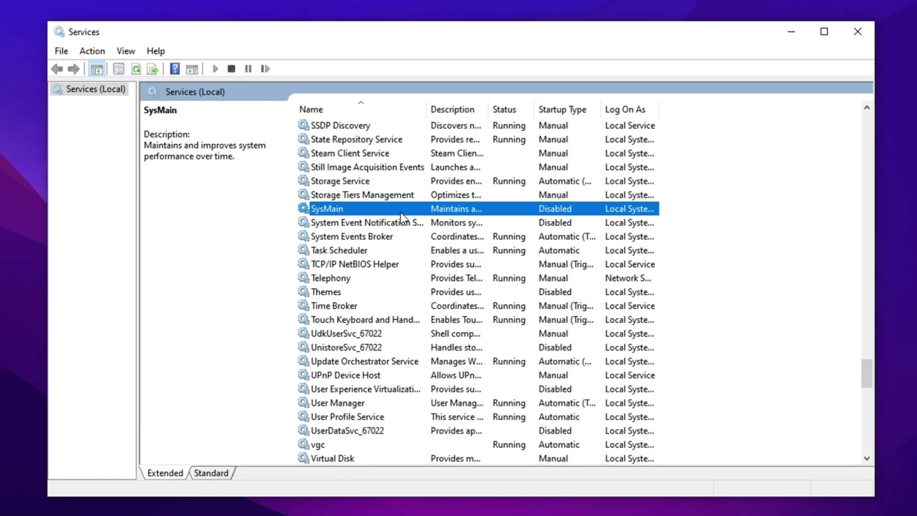
Scroll up and down through the Services list to review the services.
{"action": "scroll", "coordinate": [414, 307], "scroll_direction": "down", "scroll_amount": 2}
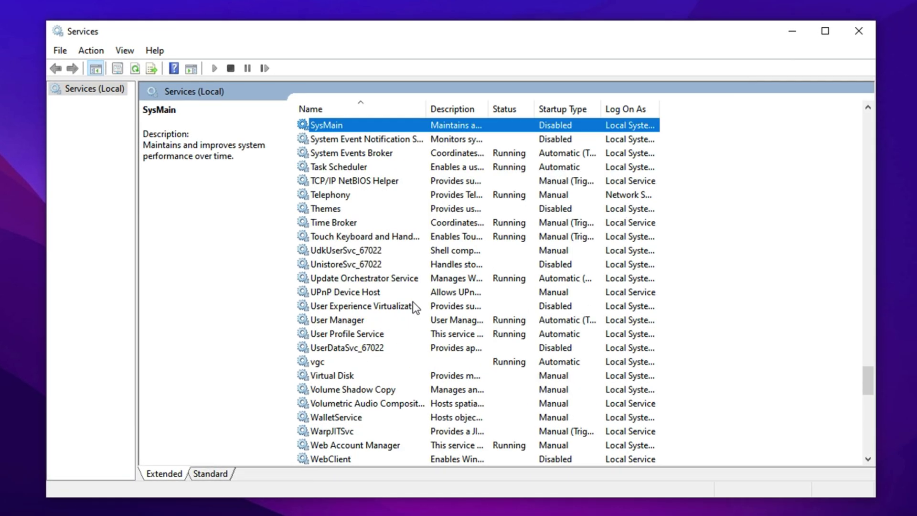
{"action": "scroll", "coordinate": [413, 302], "scroll_direction": "down", "scroll_amount": 6}
{"action": "scroll", "coordinate": [413, 302], "scroll_direction": "down", "scroll_amount": 1}
{"action": "scroll", "coordinate": [413, 302], "scroll_direction": "down", "scroll_amount": 3}
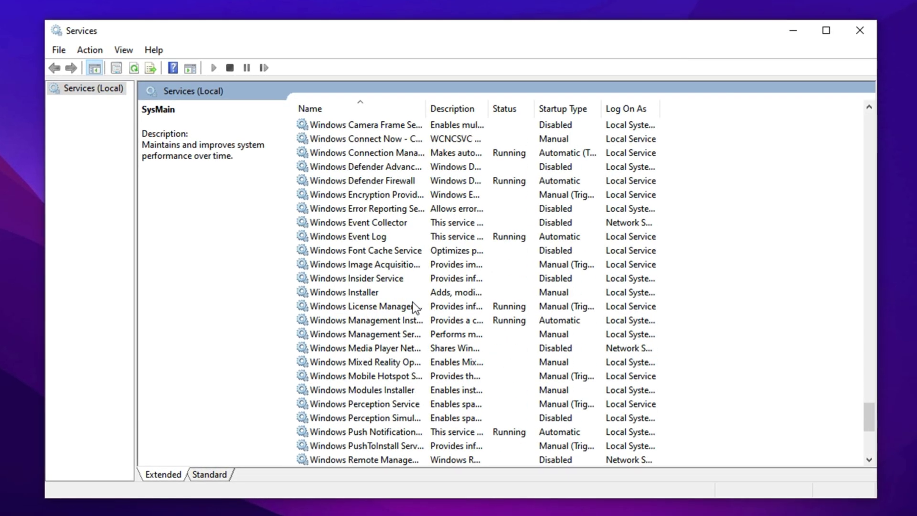
{"action": "scroll", "coordinate": [413, 302], "scroll_direction": "down", "scroll_amount": 3}
{"action": "scroll", "coordinate": [412, 302], "scroll_direction": "up", "scroll_amount": 4}
{"action": "scroll", "coordinate": [413, 302], "scroll_direction": "up", "scroll_amount": 6}
{"action": "scroll", "coordinate": [413, 302], "scroll_direction": "up", "scroll_amount": 3}
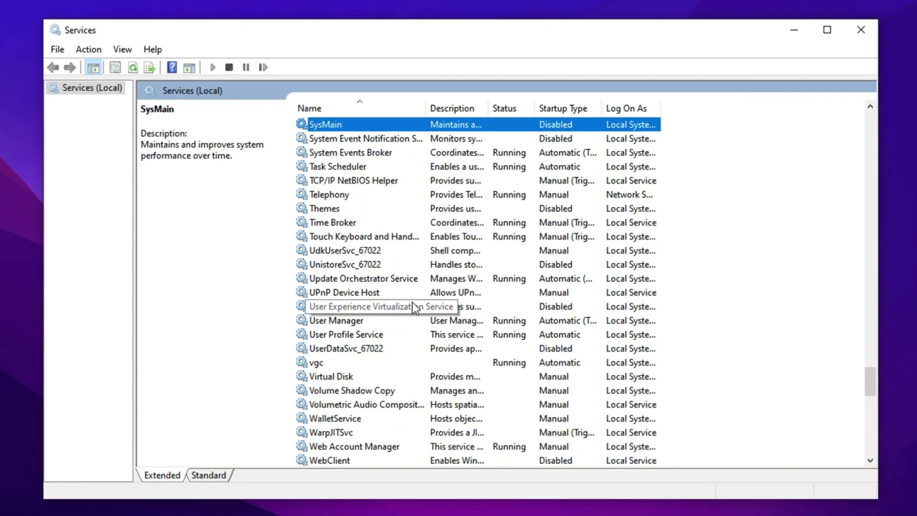
{"action": "scroll", "coordinate": [412, 306], "scroll_direction": "up", "scroll_amount": 4}
{"action": "scroll", "coordinate": [412, 305], "scroll_direction": "up", "scroll_amount": 3}
{"action": "scroll", "coordinate": [412, 306], "scroll_direction": "up", "scroll_amount": 3}
{"action": "scroll", "coordinate": [412, 306], "scroll_direction": "up", "scroll_amount": 3}
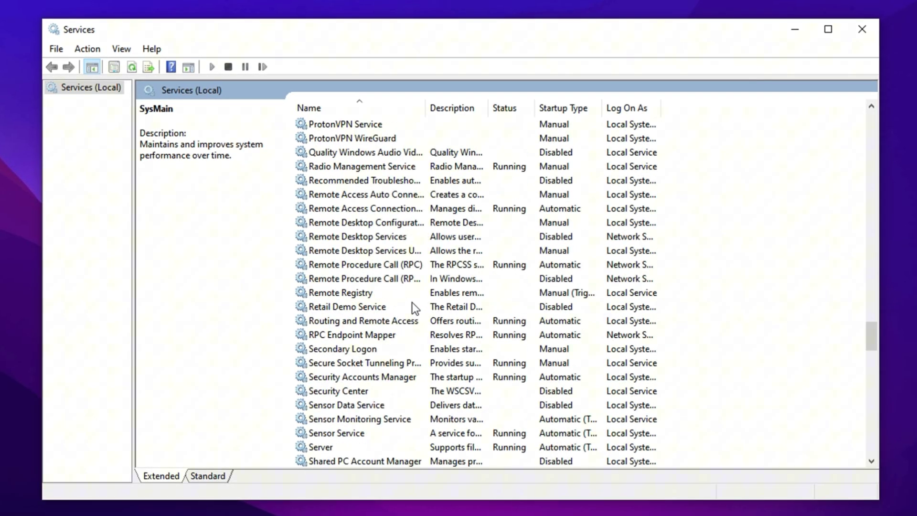
{"action": "scroll", "coordinate": [412, 307], "scroll_direction": "up", "scroll_amount": 2}
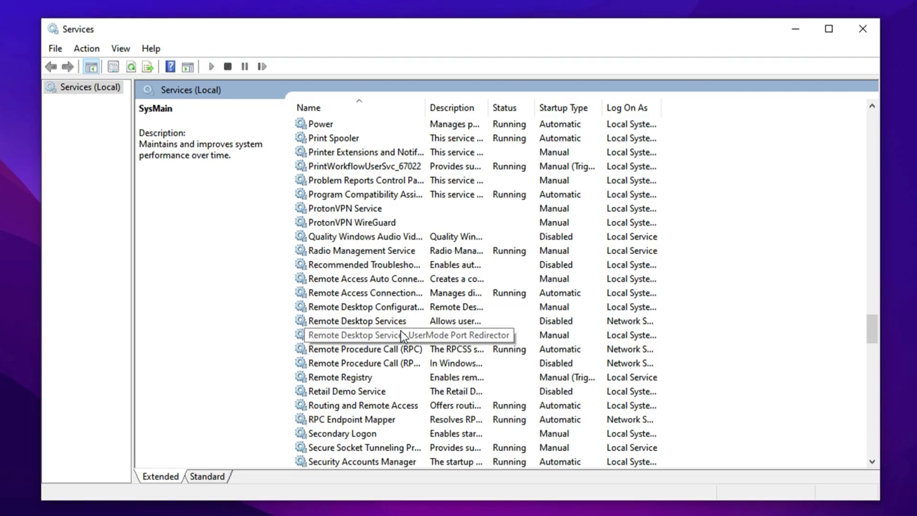
{"action": "scroll", "coordinate": [401, 333], "scroll_direction": "down", "scroll_amount": 2}
{"action": "scroll", "coordinate": [401, 333], "scroll_direction": "down", "scroll_amount": 4}
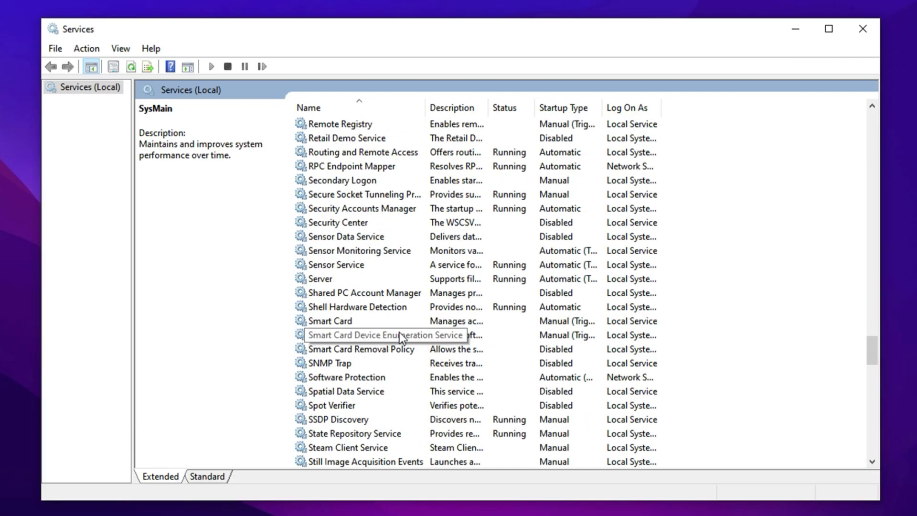
{"action": "scroll", "coordinate": [401, 333], "scroll_direction": "down", "scroll_amount": 3}
{"action": "scroll", "coordinate": [400, 334], "scroll_direction": "down", "scroll_amount": 2}
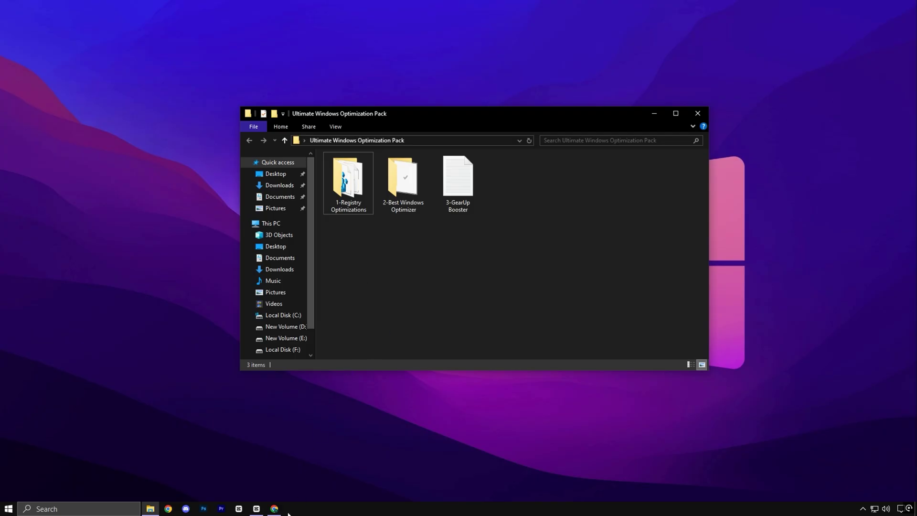
{"action": "left_click", "coordinate": [274, 509]}
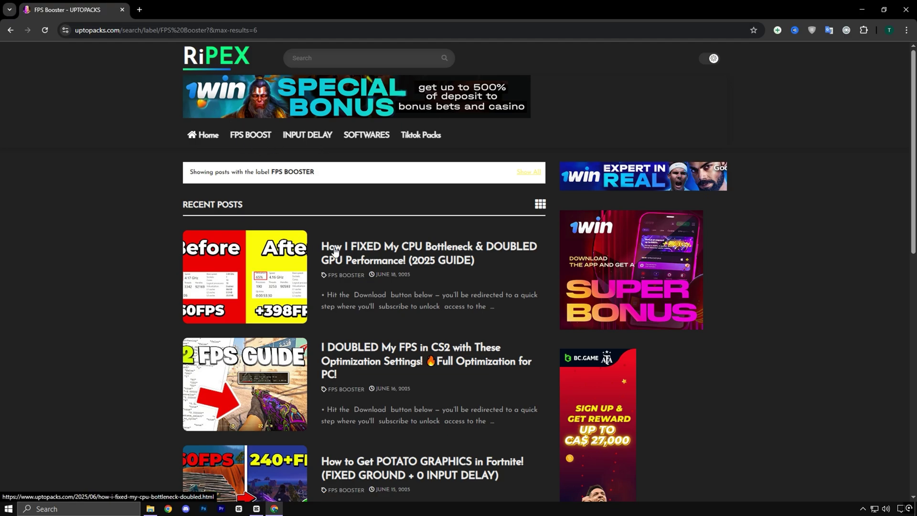
{"action": "scroll", "coordinate": [335, 251], "scroll_direction": "down", "scroll_amount": 2}
{"action": "scroll", "coordinate": [362, 258], "scroll_direction": "down", "scroll_amount": 3}
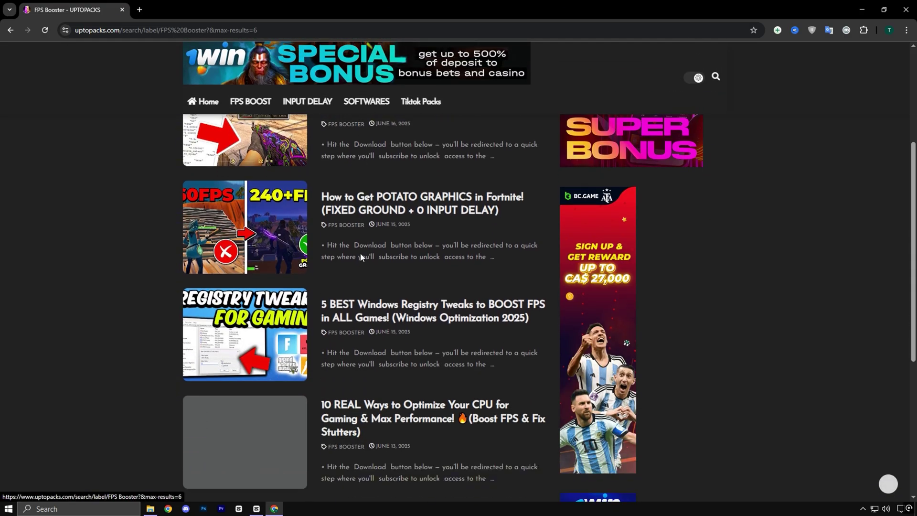
{"action": "scroll", "coordinate": [362, 257], "scroll_direction": "down", "scroll_amount": 3}
{"action": "scroll", "coordinate": [362, 257], "scroll_direction": "up", "scroll_amount": 8}
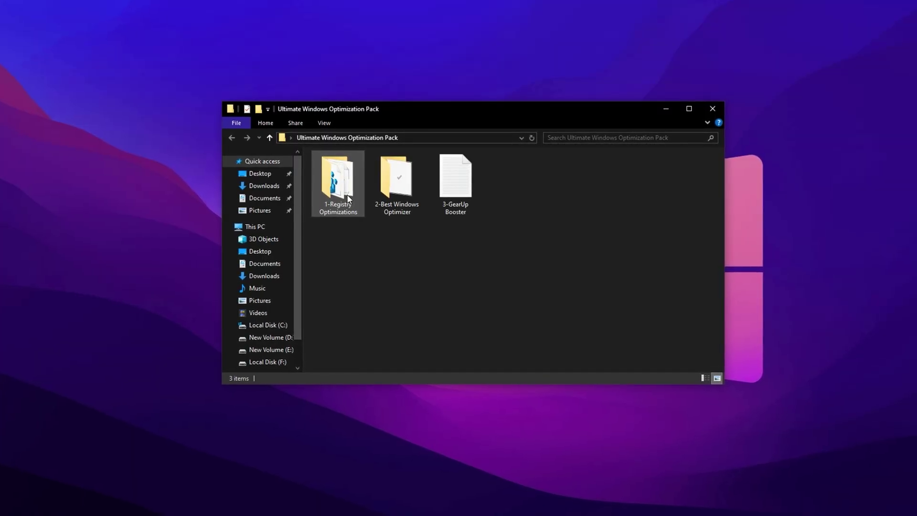
Browse 1-Registry Optimizations, then open 2-Best Windows Optimizer and select Optimizer-16.7.
{"action": "left_click", "coordinate": [349, 198]}
{"action": "double_click", "coordinate": [347, 199]}
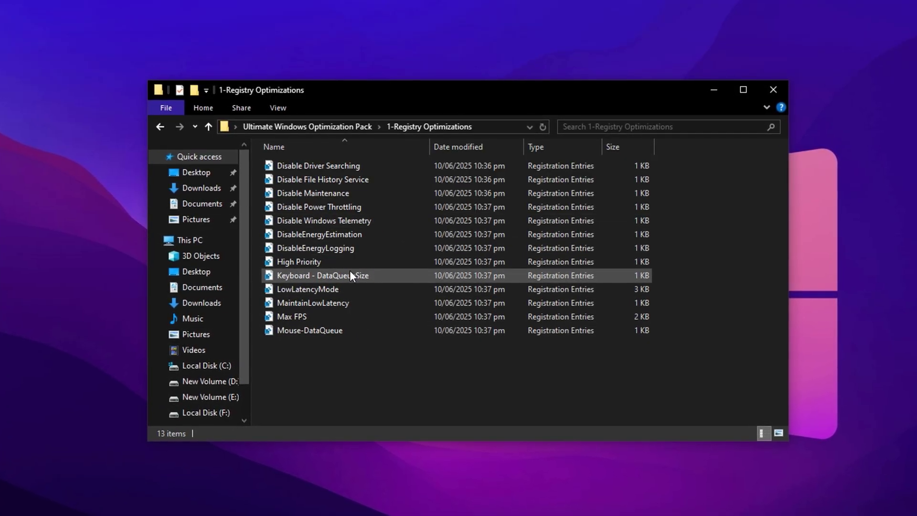
{"action": "key", "text": "alt+Up"}
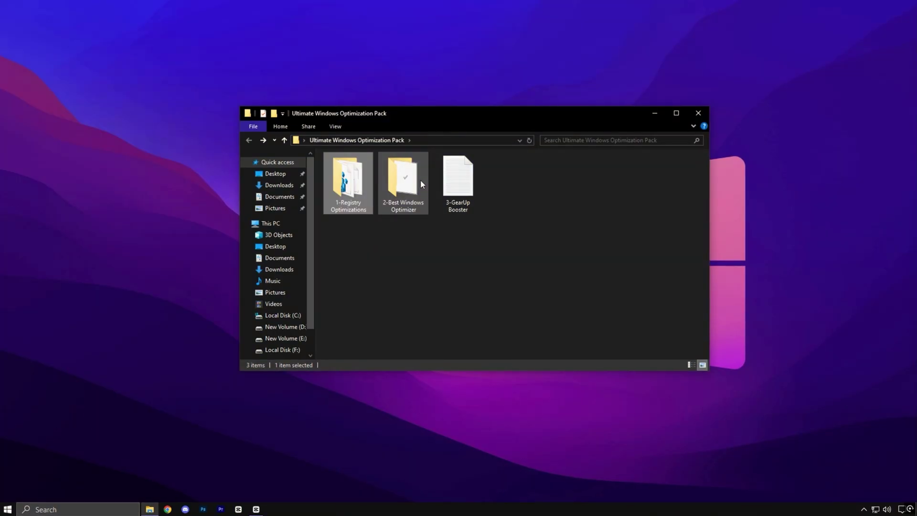
{"action": "double_click", "coordinate": [421, 180]}
{"action": "left_click", "coordinate": [371, 173]}
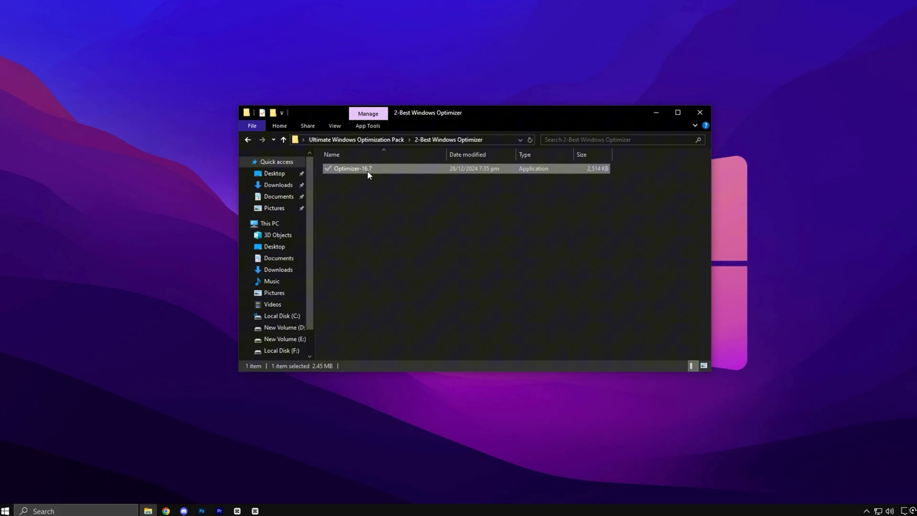
Launch Optimizer-16.7 as admin; enable Optimize Performance, all tray icons, no menu delay, network optimization.
{"action": "double_click", "coordinate": [369, 174]}
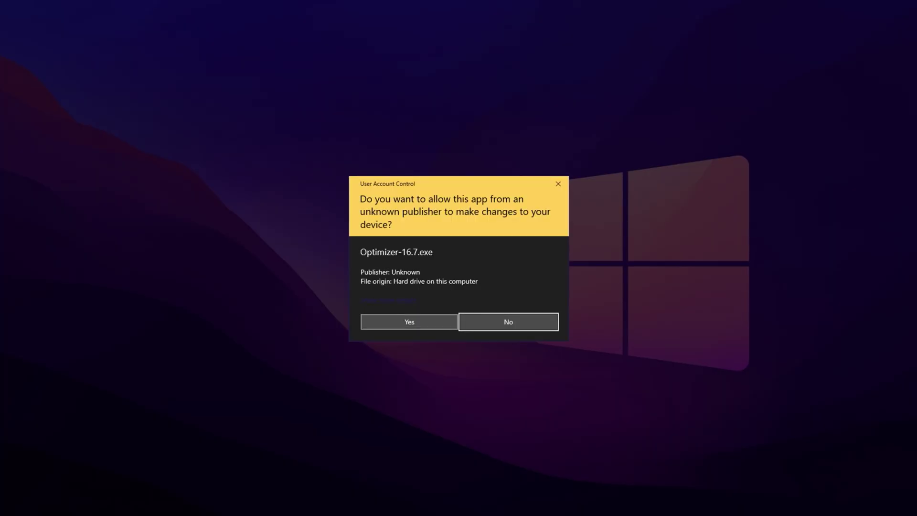
{"action": "left_click", "coordinate": [398, 322]}
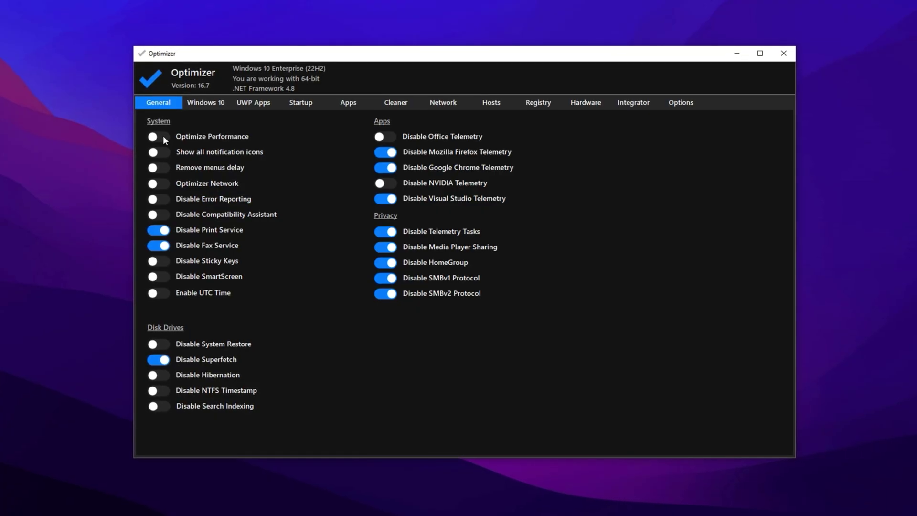
{"action": "left_click", "coordinate": [154, 136]}
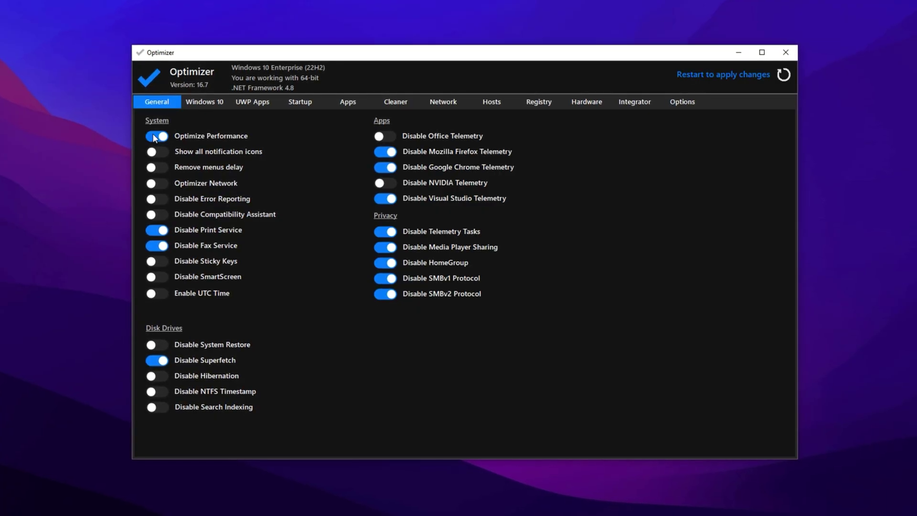
{"action": "left_click", "coordinate": [155, 151]}
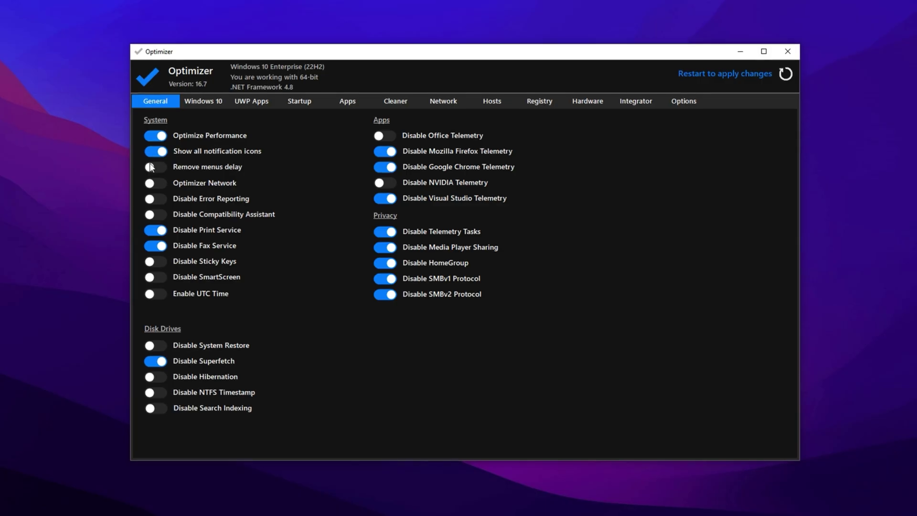
{"action": "left_click", "coordinate": [151, 167]}
{"action": "left_click", "coordinate": [152, 183]}
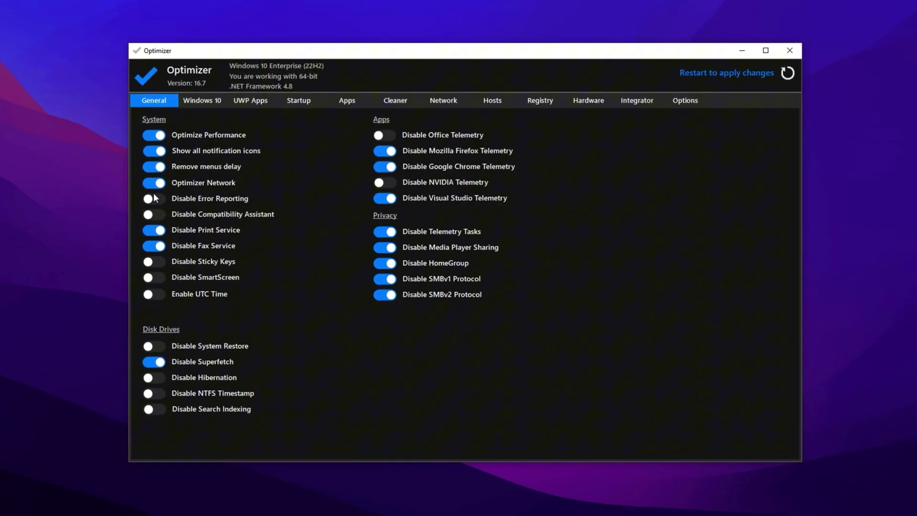
Disable error reporting, Compatibility Assistant, Sticky Keys, SmartScreen, and Office and NVIDIA telemetry.
{"action": "left_click", "coordinate": [154, 198]}
{"action": "left_click", "coordinate": [150, 215]}
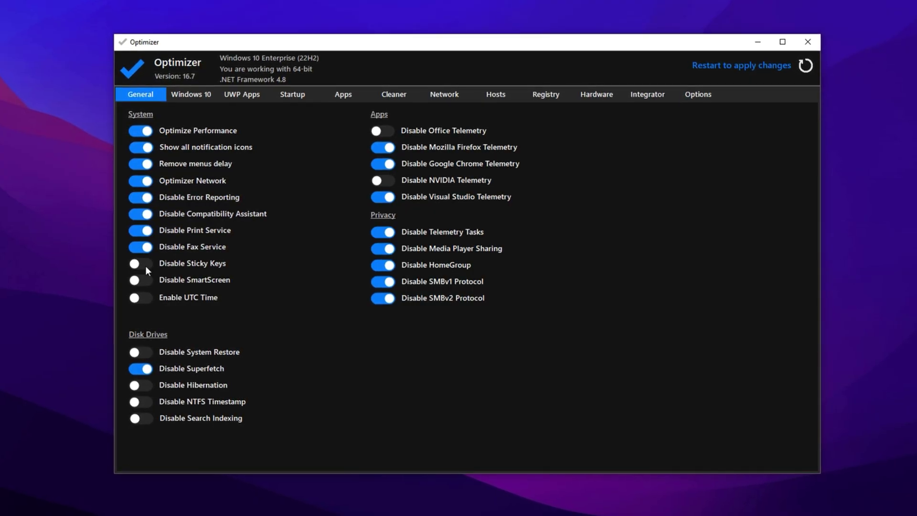
{"action": "left_click", "coordinate": [145, 264]}
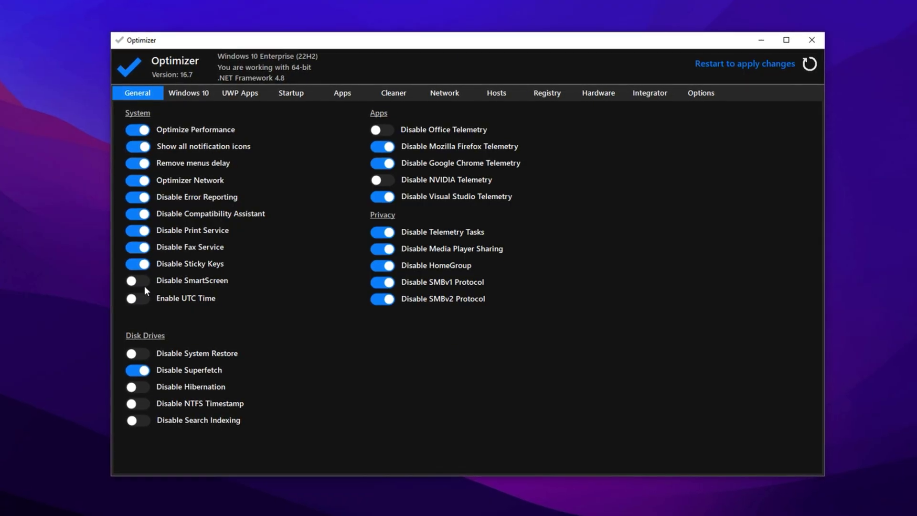
{"action": "left_click", "coordinate": [138, 283]}
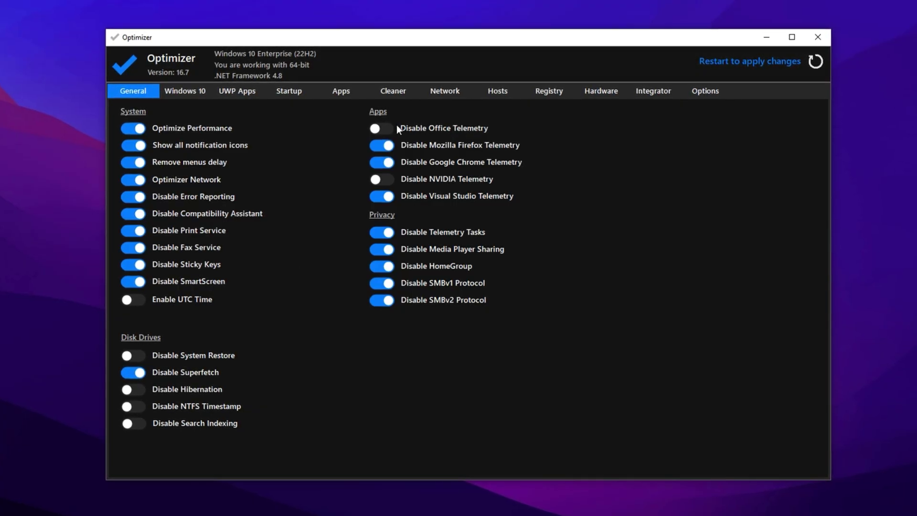
{"action": "left_click", "coordinate": [385, 127]}
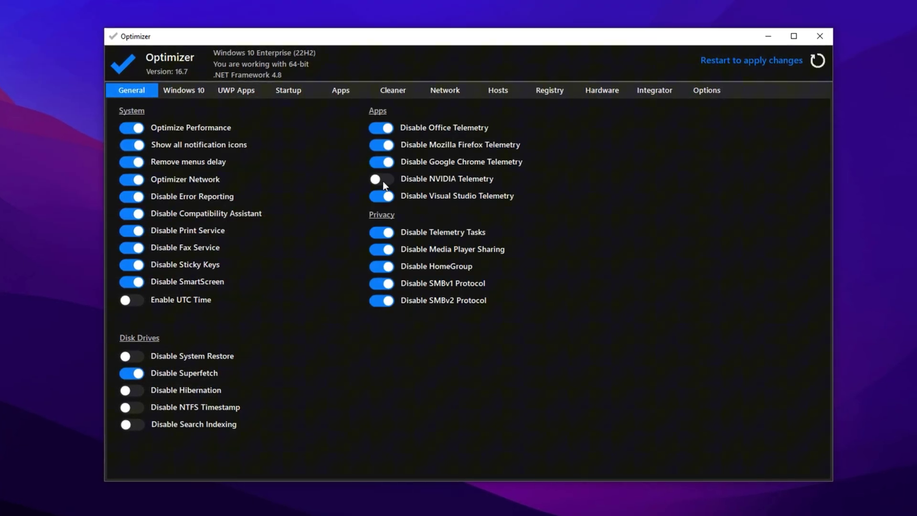
{"action": "left_click", "coordinate": [382, 181]}
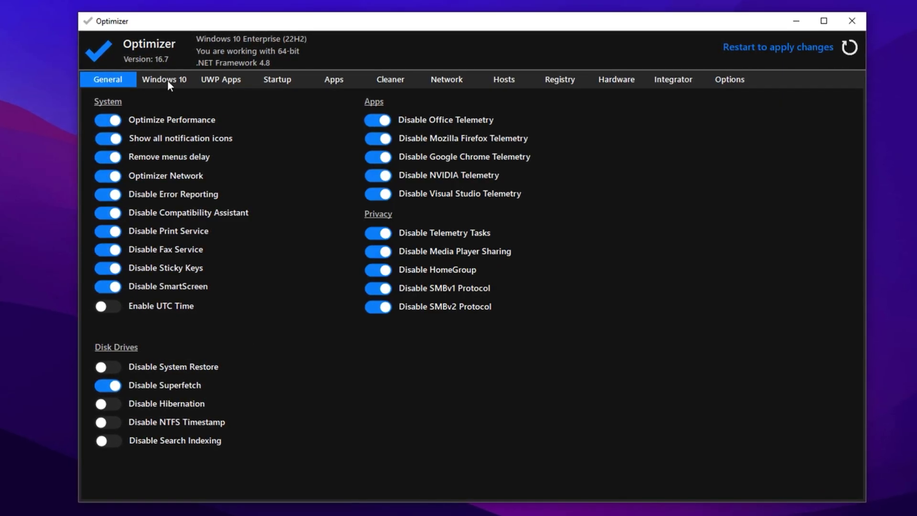
Switch on Disable Sensor Services on Optimizer's Windows 10 tab.
{"action": "left_click", "coordinate": [167, 79]}
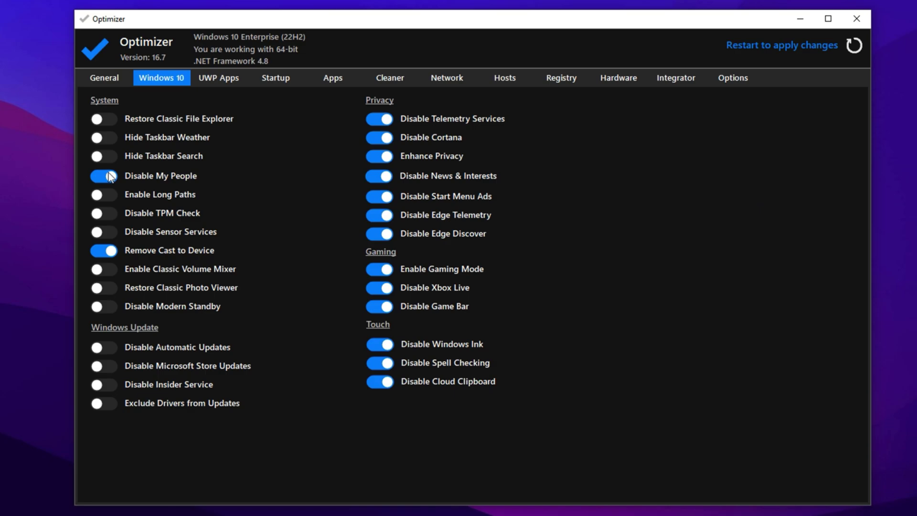
{"action": "left_click", "coordinate": [98, 234]}
Minimize Optimizer, return to the optimization pack folder and select 3-GearUp Booster.
{"action": "left_click", "coordinate": [798, 22]}
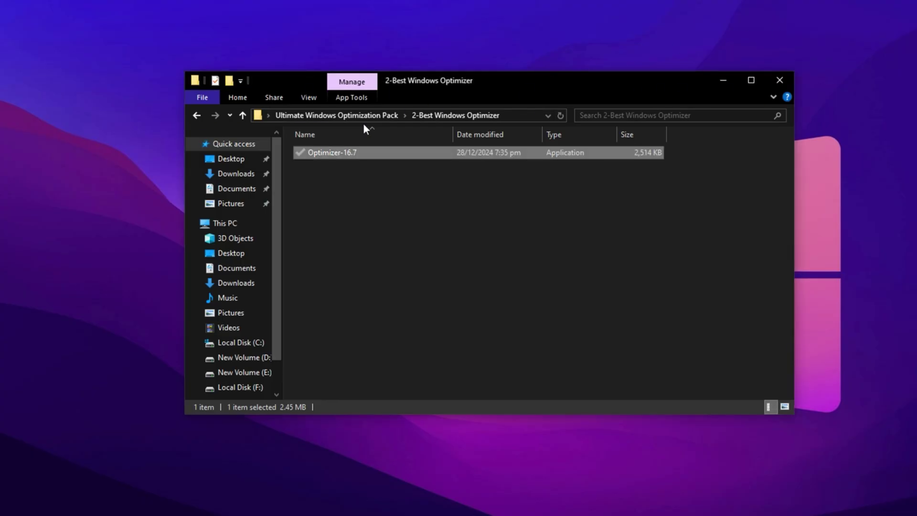
{"action": "left_click", "coordinate": [403, 206]}
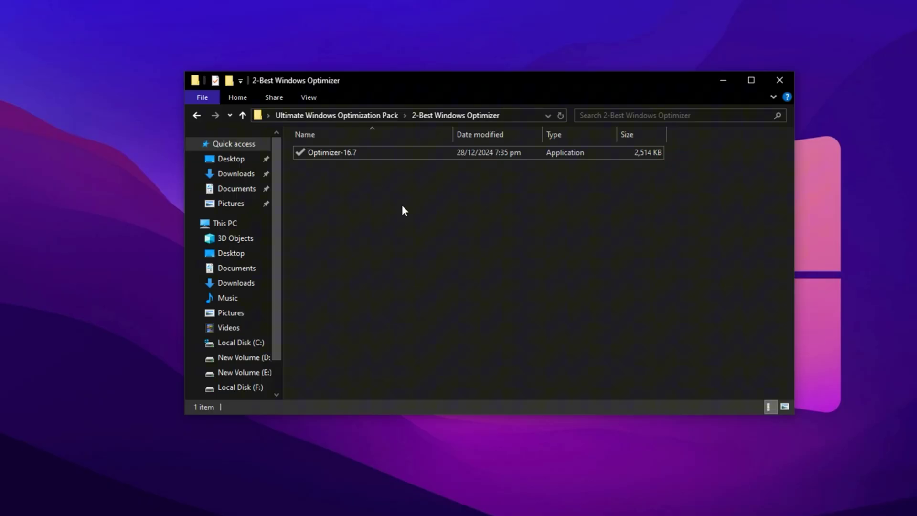
{"action": "key", "text": "alt+Left"}
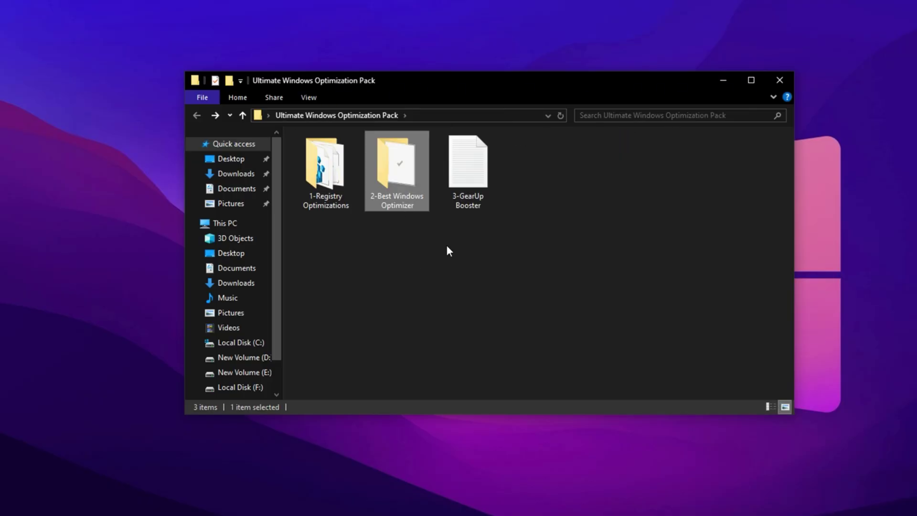
{"action": "left_click", "coordinate": [485, 164]}
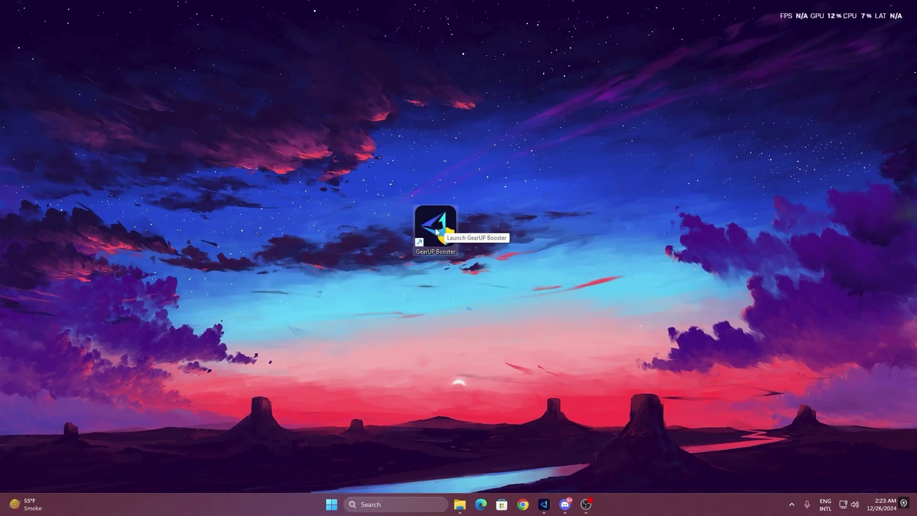
Launch GearUP Booster, browse the Games catalogue, then boost Fortnite from Home.
{"action": "double_click", "coordinate": [437, 234]}
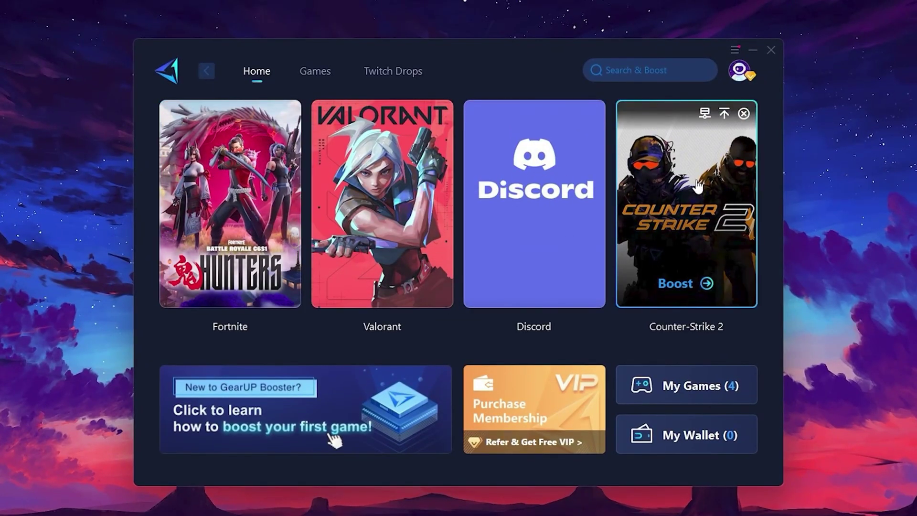
{"action": "left_click", "coordinate": [317, 72]}
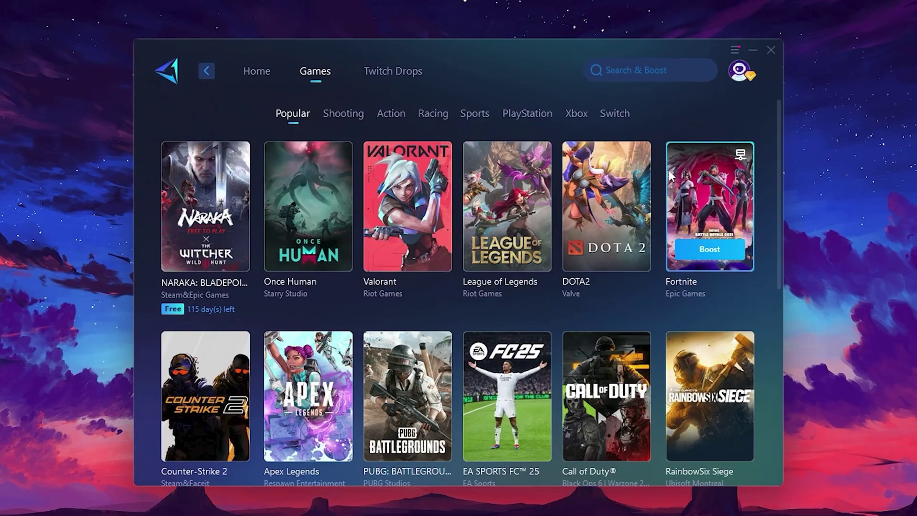
{"action": "mouse_move", "coordinate": [607, 206]}
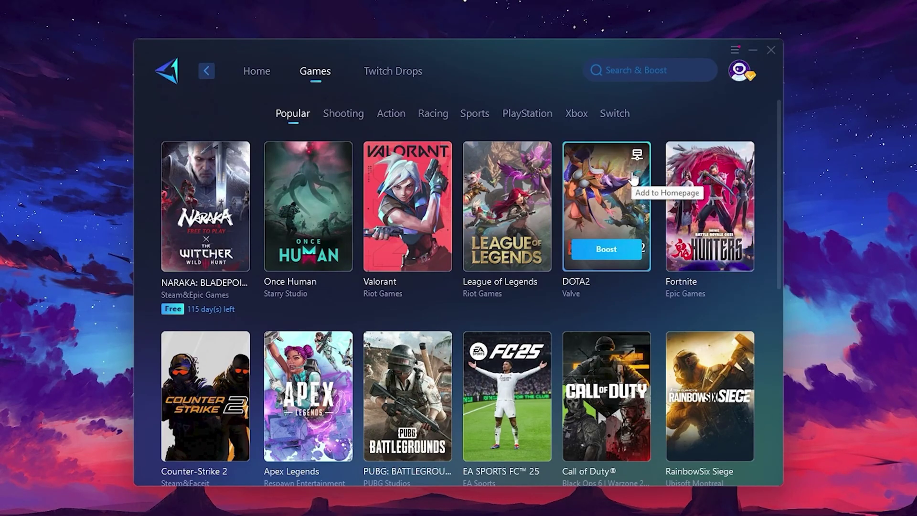
{"action": "left_click", "coordinate": [258, 79]}
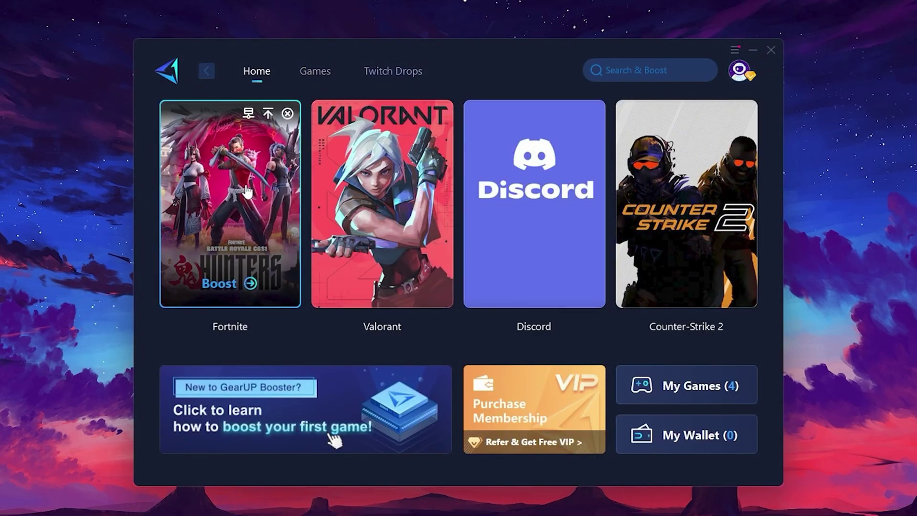
{"action": "mouse_move", "coordinate": [230, 203]}
{"action": "left_click", "coordinate": [221, 287]}
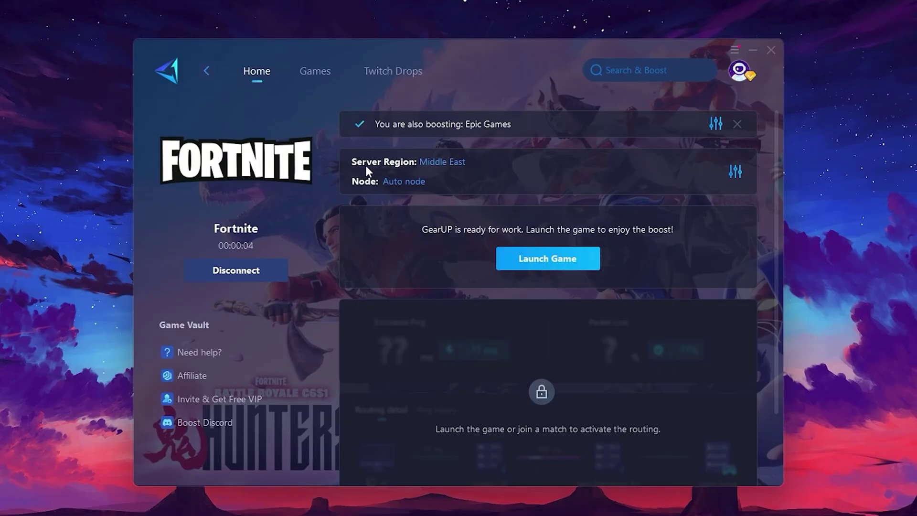
{"action": "left_click", "coordinate": [444, 163]}
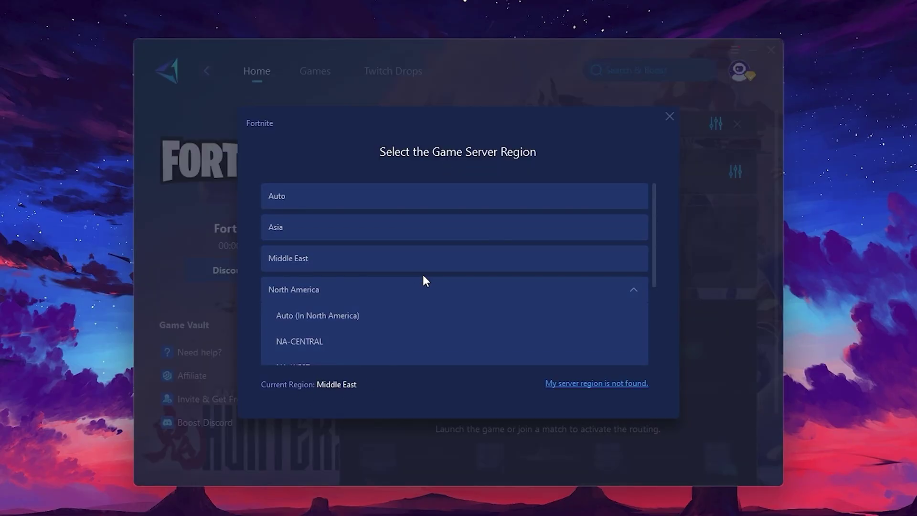
{"action": "scroll", "coordinate": [318, 245], "scroll_direction": "down", "scroll_amount": 1}
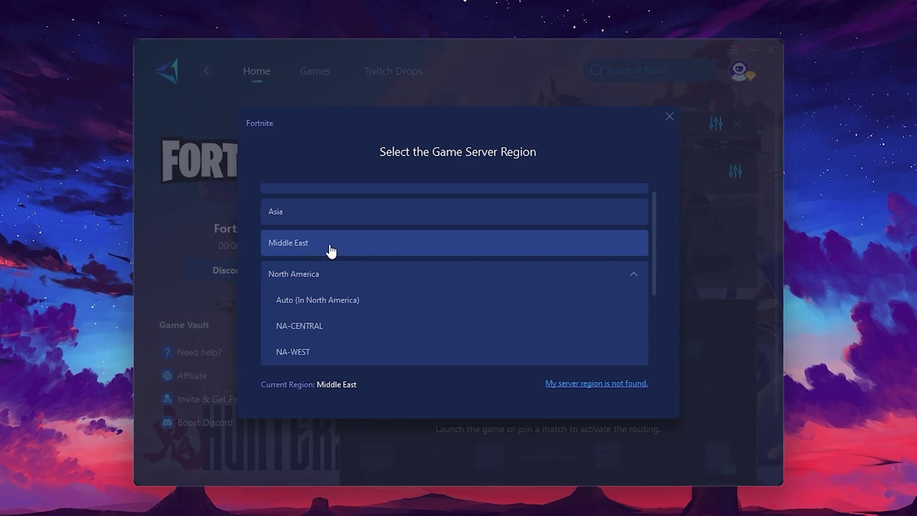
{"action": "left_click", "coordinate": [669, 117]}
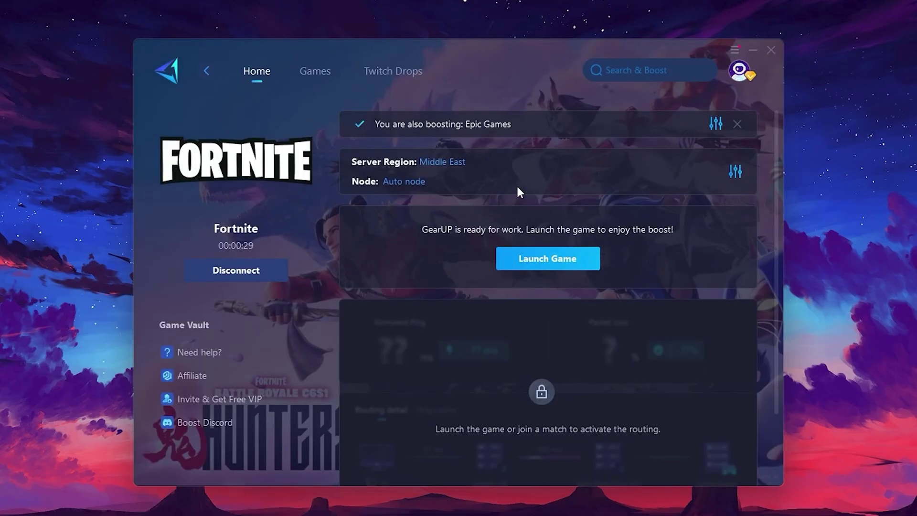
{"action": "left_click", "coordinate": [401, 182]}
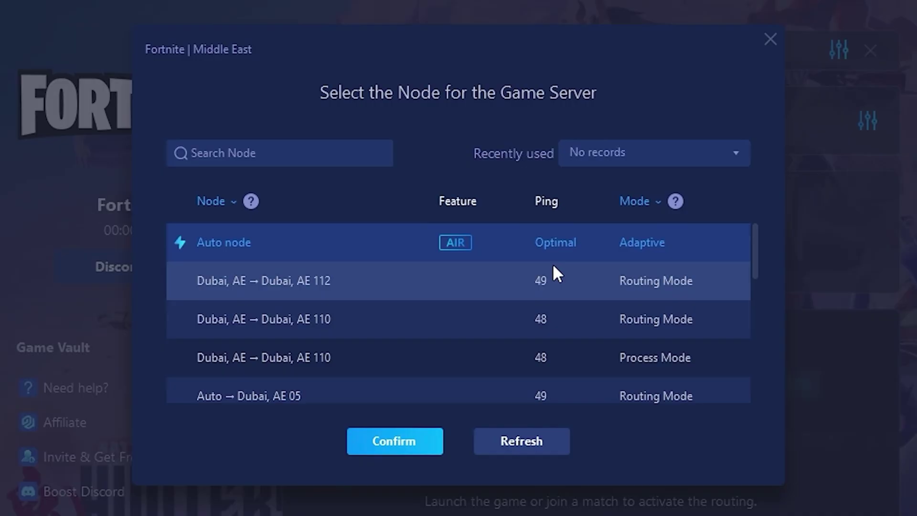
{"action": "scroll", "coordinate": [505, 264], "scroll_direction": "down", "scroll_amount": 2}
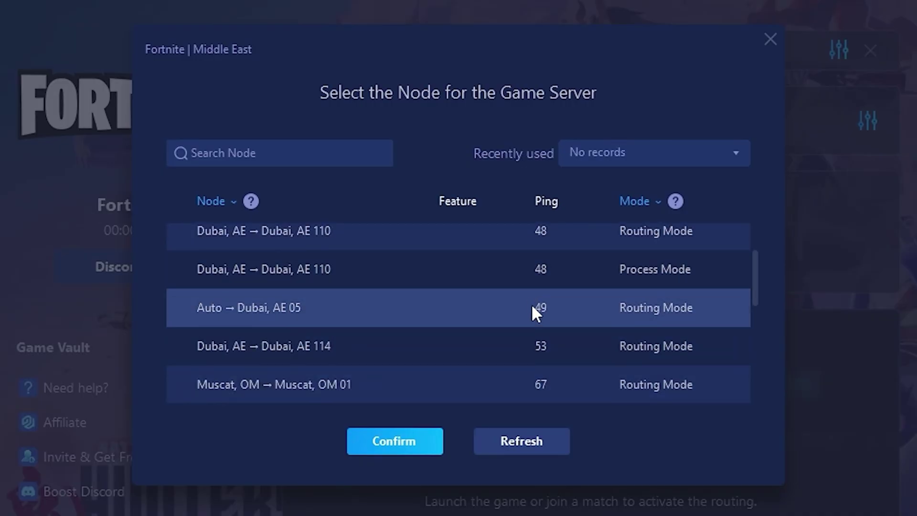
{"action": "scroll", "coordinate": [521, 301], "scroll_direction": "up", "scroll_amount": 2}
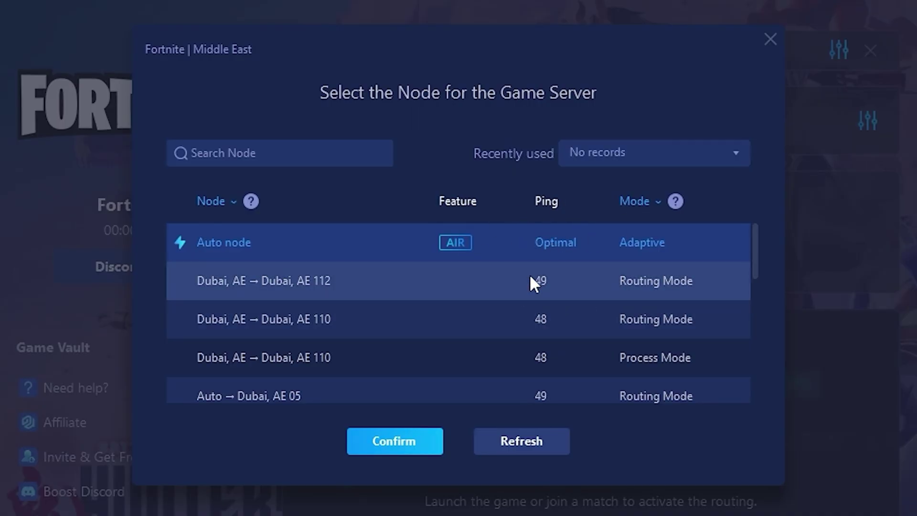
{"action": "left_click", "coordinate": [772, 39]}
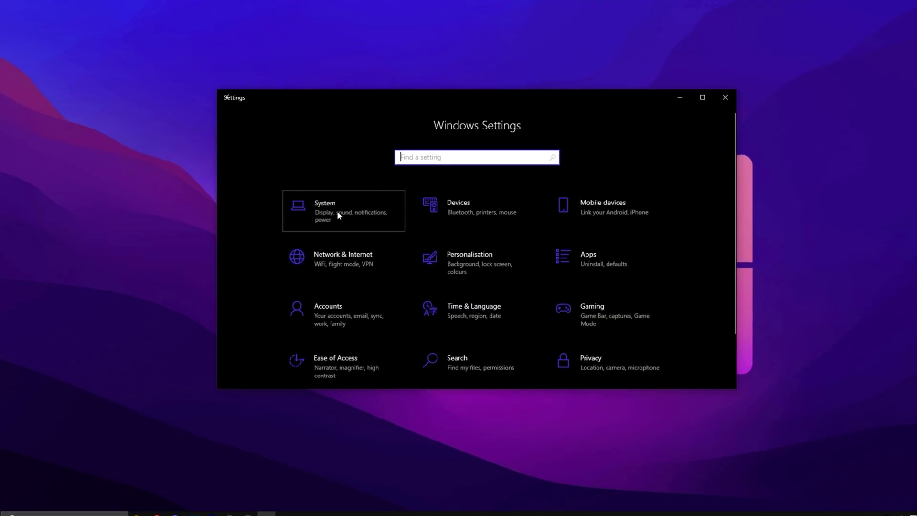
Open System settings and review the Notifications & actions page.
{"action": "left_click", "coordinate": [337, 213]}
{"action": "left_click", "coordinate": [296, 248]}
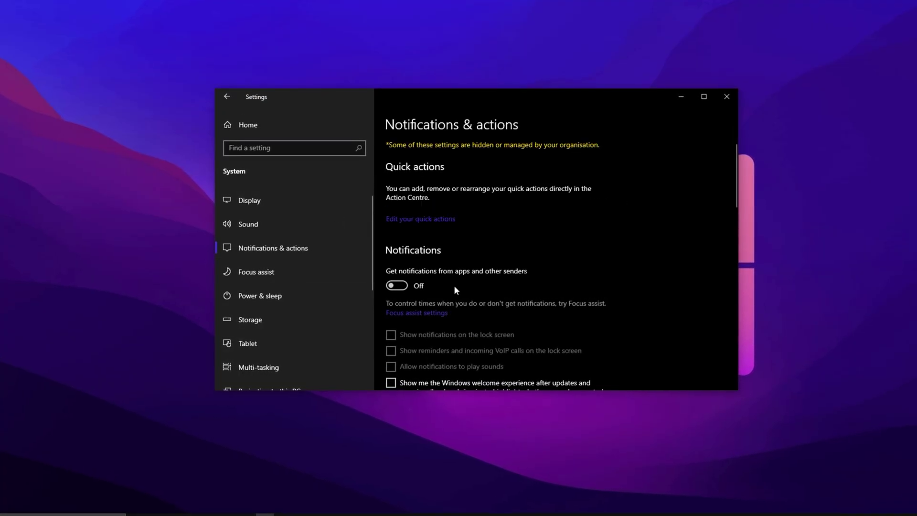
{"action": "scroll", "coordinate": [452, 285], "scroll_direction": "down", "scroll_amount": 2}
{"action": "scroll", "coordinate": [451, 285], "scroll_direction": "down", "scroll_amount": 2}
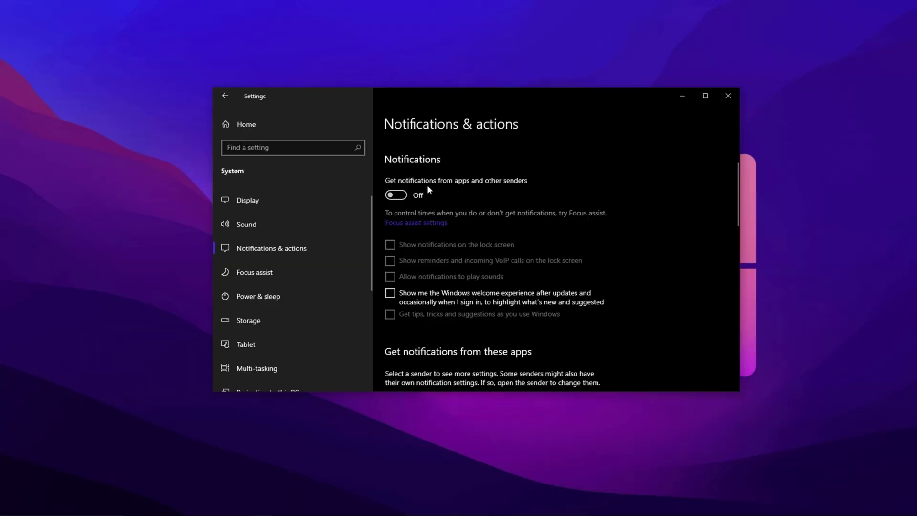
{"action": "scroll", "coordinate": [432, 299], "scroll_direction": "down", "scroll_amount": 2}
{"action": "scroll", "coordinate": [432, 300], "scroll_direction": "down", "scroll_amount": 3}
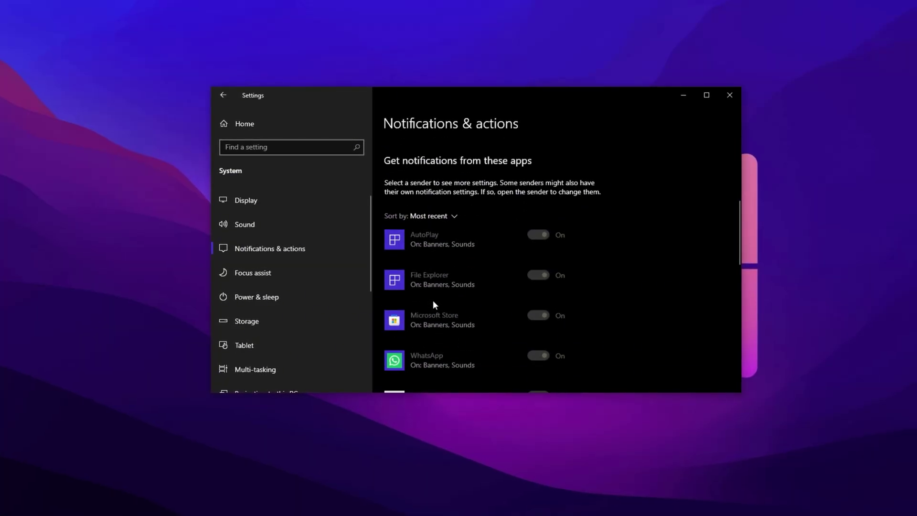
{"action": "scroll", "coordinate": [433, 300], "scroll_direction": "down", "scroll_amount": 4}
{"action": "scroll", "coordinate": [431, 300], "scroll_direction": "up", "scroll_amount": 5}
{"action": "scroll", "coordinate": [427, 315], "scroll_direction": "up", "scroll_amount": 3}
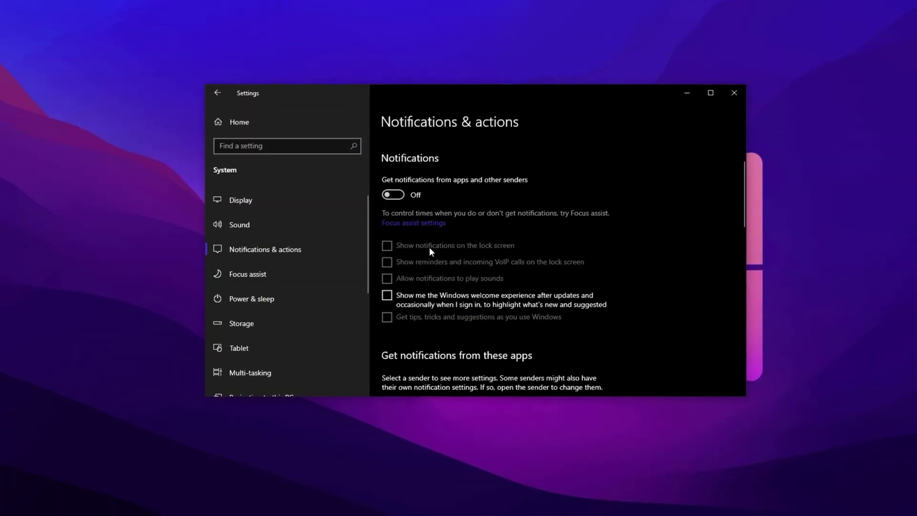
Check Focus assist, then view the additional tablet settings with Tablet mode off.
{"action": "left_click", "coordinate": [283, 274]}
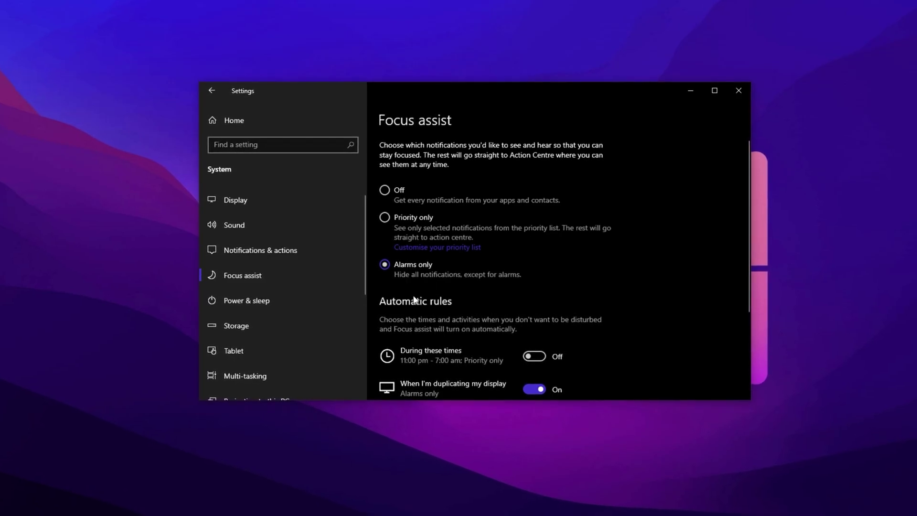
{"action": "left_click", "coordinate": [270, 358]}
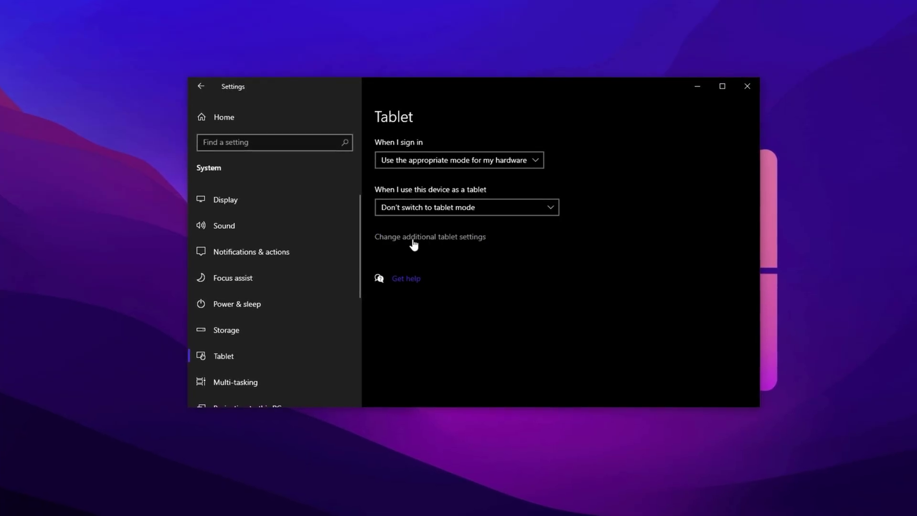
{"action": "left_click", "coordinate": [411, 238]}
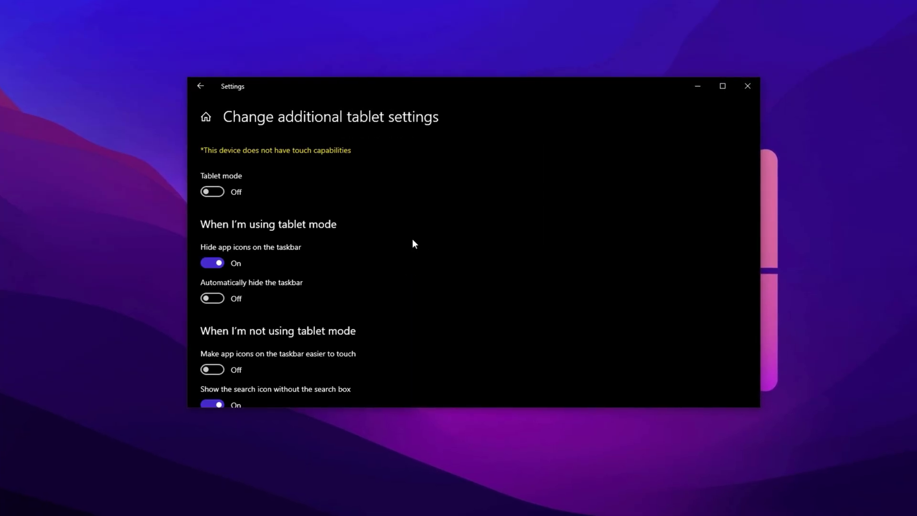
{"action": "scroll", "coordinate": [317, 306], "scroll_direction": "down", "scroll_amount": 3}
{"action": "scroll", "coordinate": [317, 306], "scroll_direction": "up", "scroll_amount": 3}
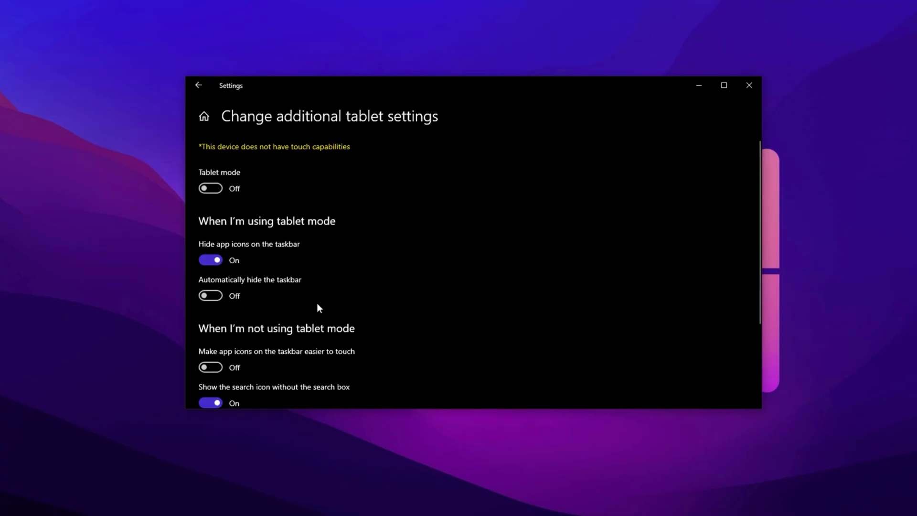
{"action": "scroll", "coordinate": [343, 312], "scroll_direction": "down", "scroll_amount": 5}
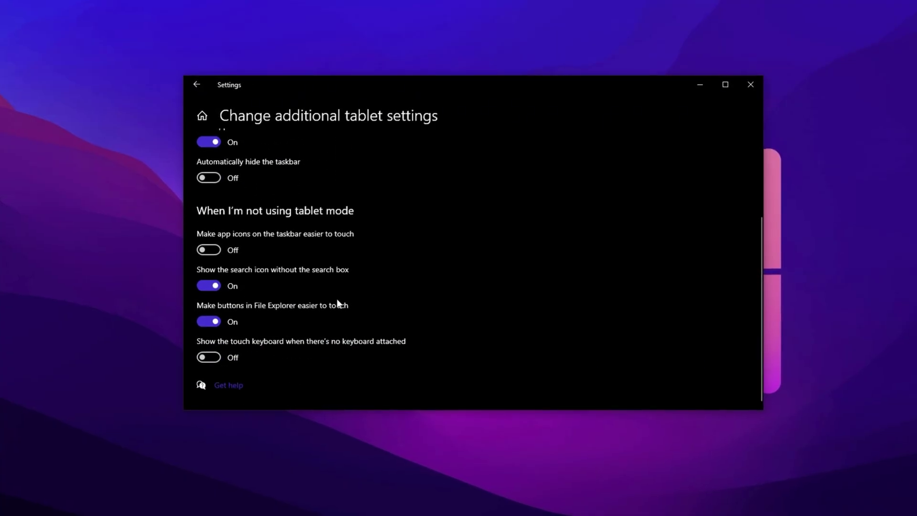
Review Multi-tasking: snapping off, timeline suggestions off, virtual desktops limited to the current desktop.
{"action": "left_click", "coordinate": [190, 87]}
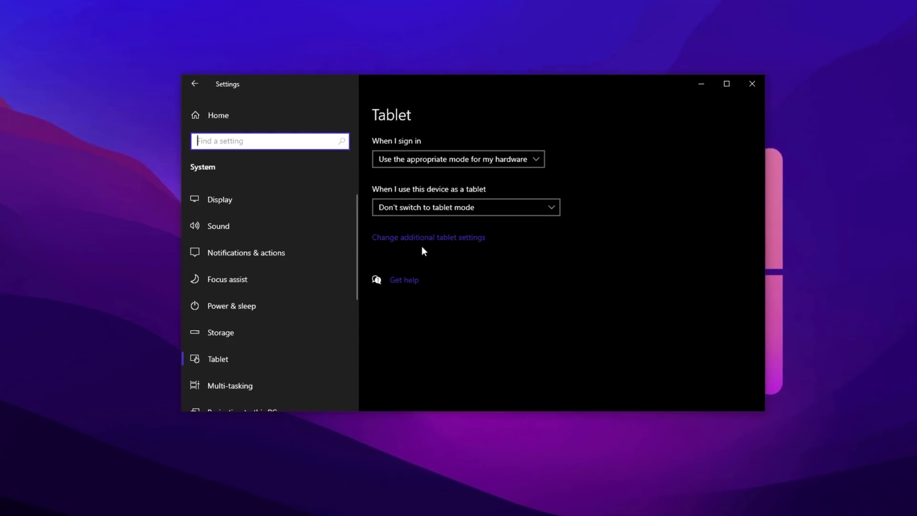
{"action": "left_click", "coordinate": [264, 390]}
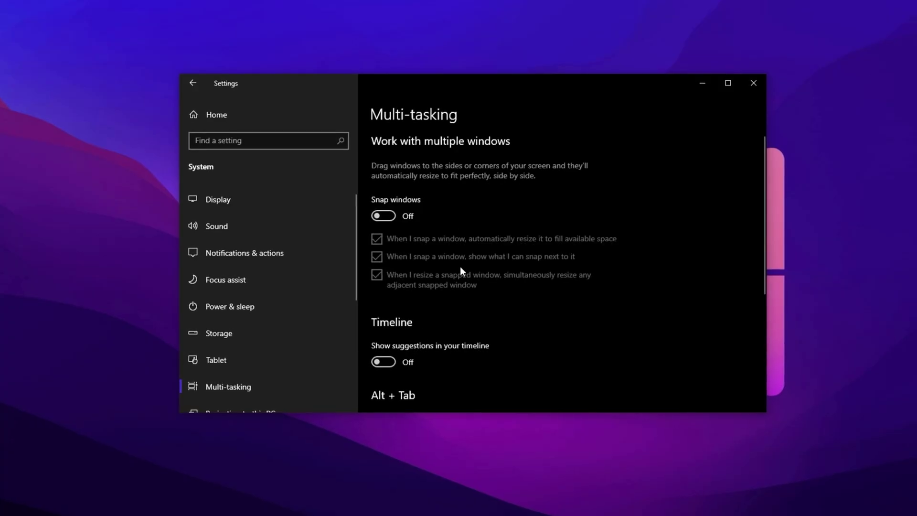
{"action": "scroll", "coordinate": [421, 244], "scroll_direction": "down", "scroll_amount": 3}
{"action": "scroll", "coordinate": [421, 250], "scroll_direction": "down", "scroll_amount": 3}
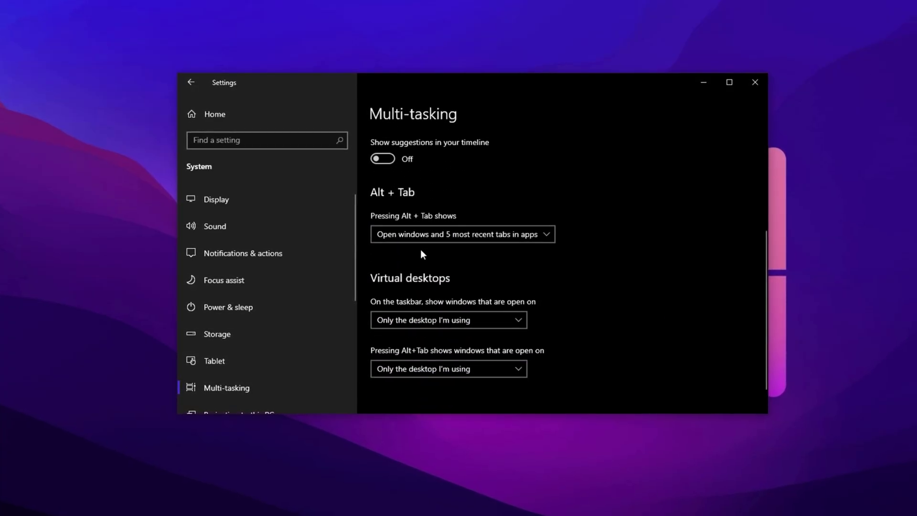
{"action": "scroll", "coordinate": [421, 250], "scroll_direction": "up", "scroll_amount": 5}
{"action": "scroll", "coordinate": [420, 249], "scroll_direction": "up", "scroll_amount": 2}
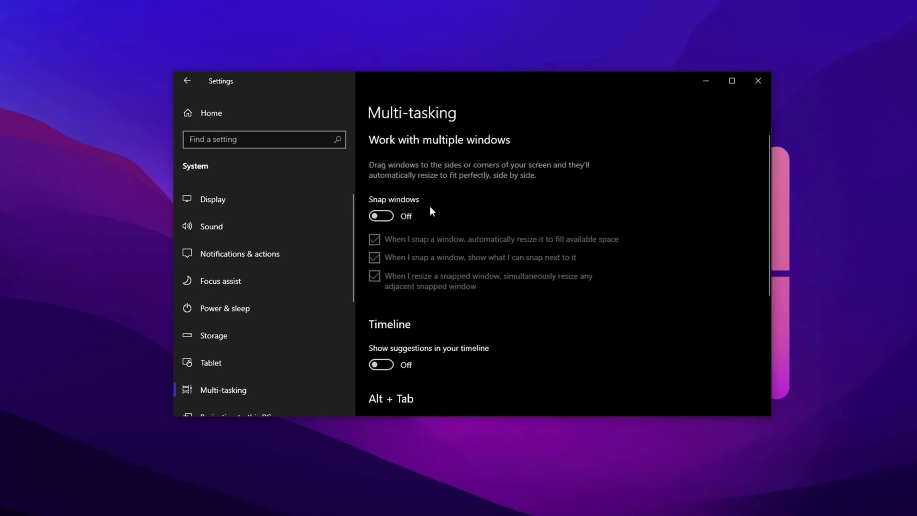
{"action": "scroll", "coordinate": [466, 319], "scroll_direction": "down", "scroll_amount": 3}
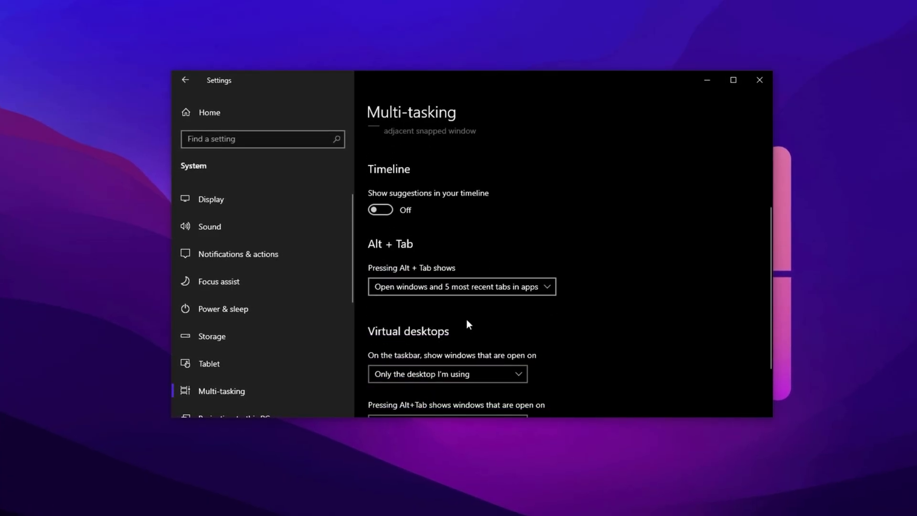
{"action": "scroll", "coordinate": [466, 319], "scroll_direction": "down", "scroll_amount": 2}
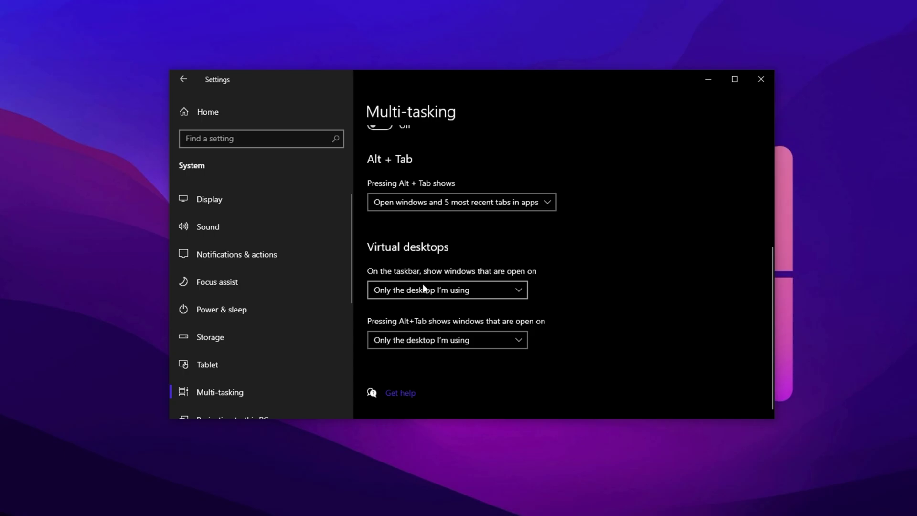
{"action": "scroll", "coordinate": [423, 286], "scroll_direction": "up", "scroll_amount": 2}
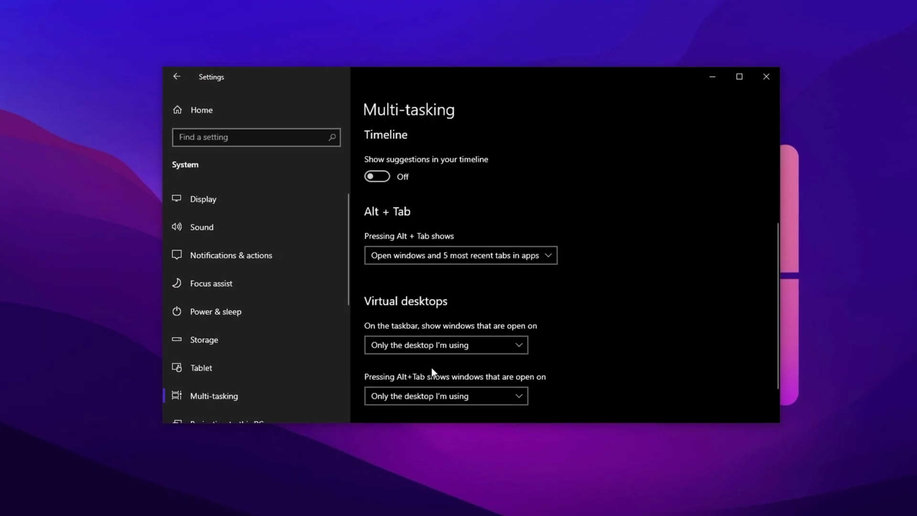
{"action": "scroll", "coordinate": [431, 368], "scroll_direction": "down", "scroll_amount": 2}
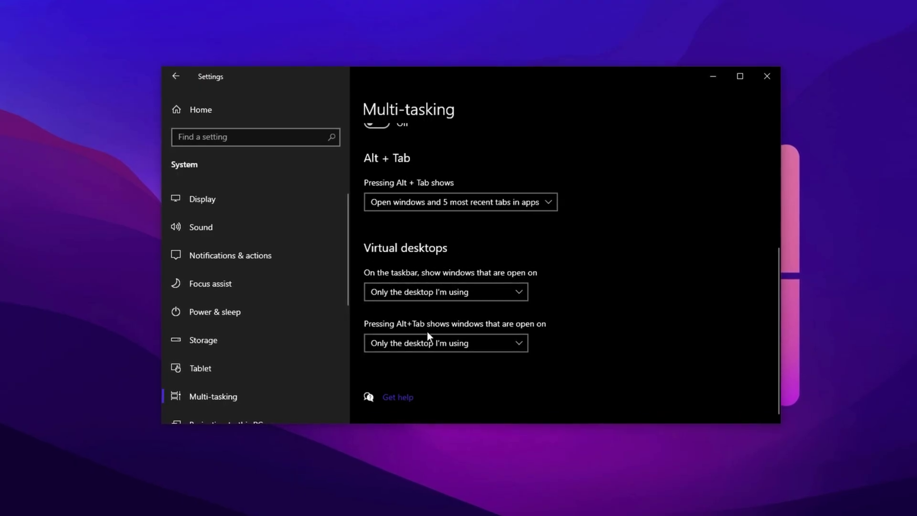
{"action": "left_click", "coordinate": [436, 293]}
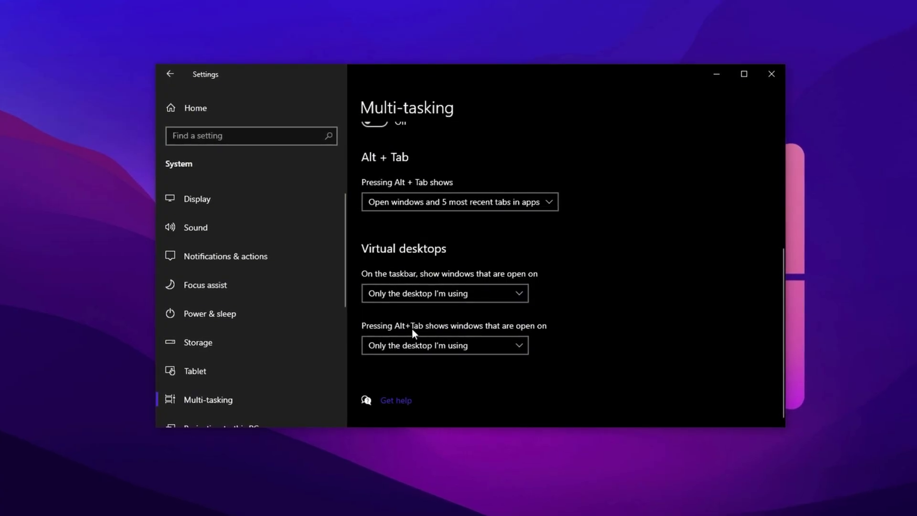
Confirm sharing across devices is off on the Shared experiences page.
{"action": "scroll", "coordinate": [274, 389], "scroll_direction": "down", "scroll_amount": 3}
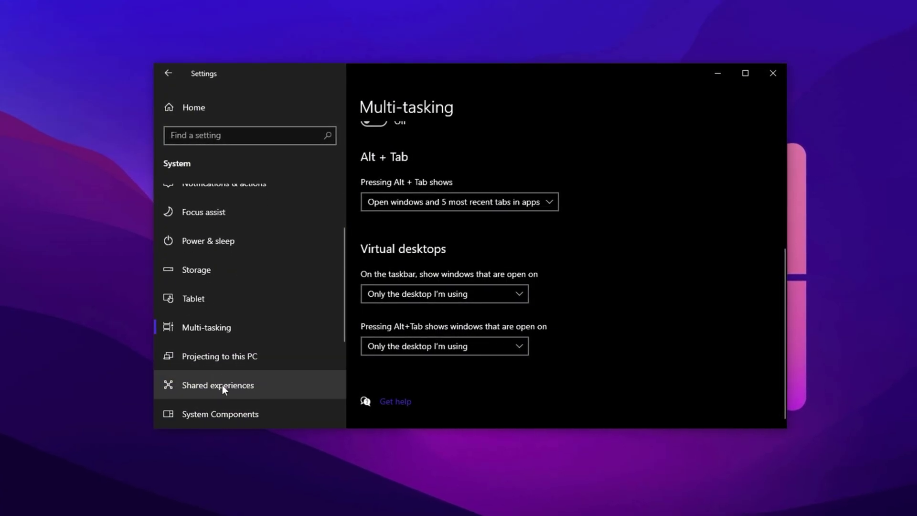
{"action": "left_click", "coordinate": [222, 385]}
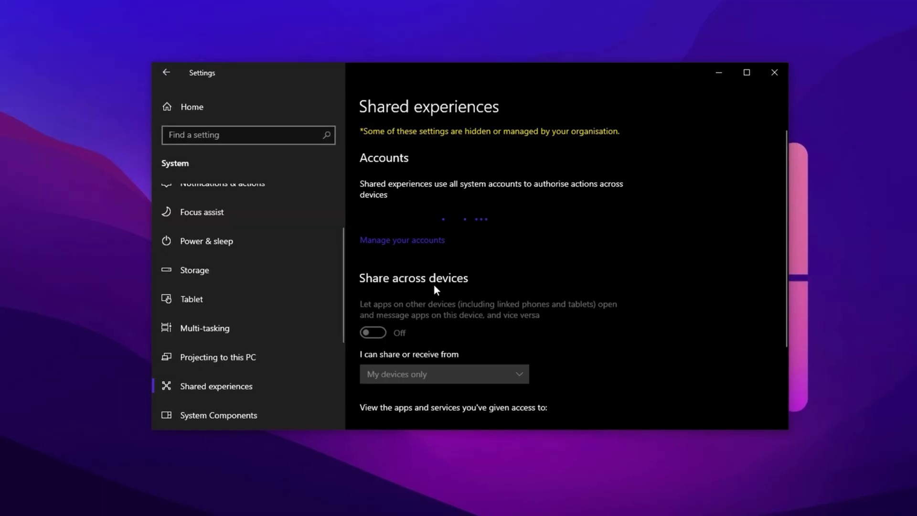
{"action": "scroll", "coordinate": [434, 285], "scroll_direction": "down", "scroll_amount": 2}
{"action": "scroll", "coordinate": [376, 248], "scroll_direction": "up", "scroll_amount": 3}
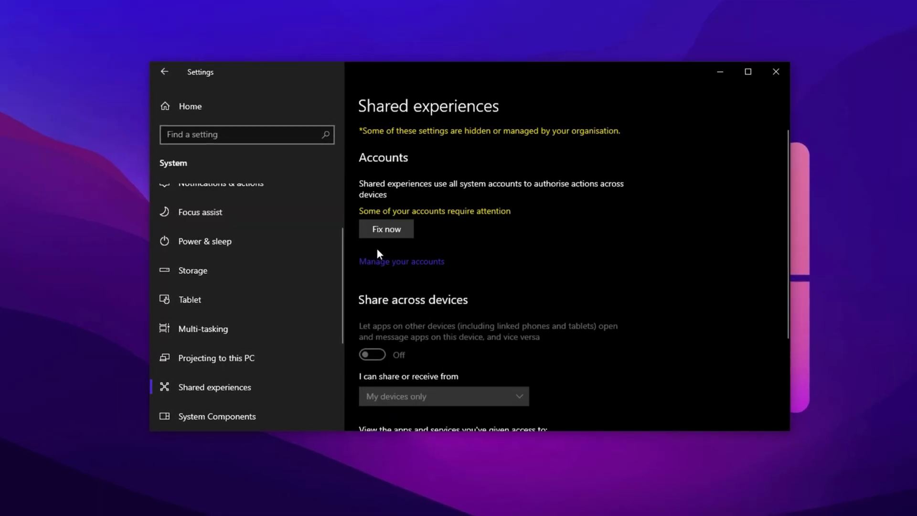
{"action": "scroll", "coordinate": [374, 307], "scroll_direction": "down", "scroll_amount": 3}
{"action": "scroll", "coordinate": [375, 309], "scroll_direction": "up", "scroll_amount": 3}
{"action": "scroll", "coordinate": [374, 306], "scroll_direction": "down", "scroll_amount": 3}
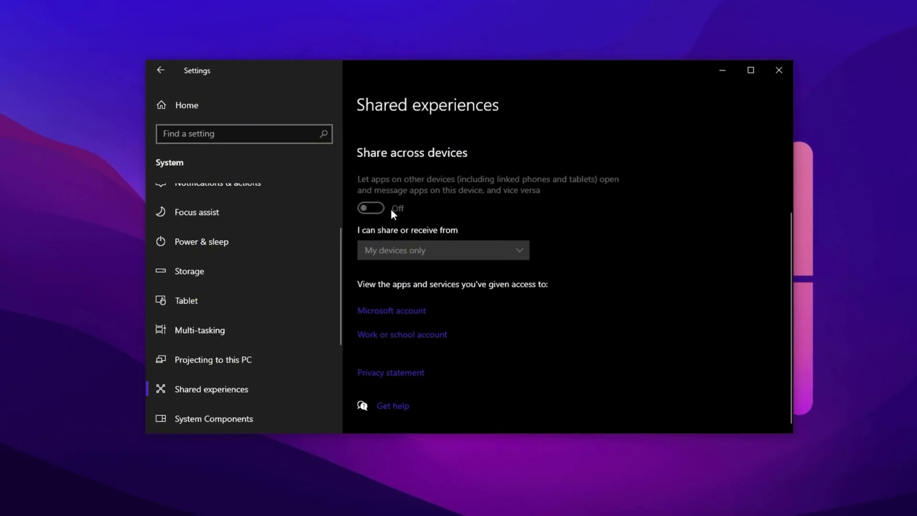
Check that Remote Desktop is disabled on its settings page.
{"action": "scroll", "coordinate": [241, 309], "scroll_direction": "down", "scroll_amount": 2}
{"action": "scroll", "coordinate": [240, 309], "scroll_direction": "down", "scroll_amount": 2}
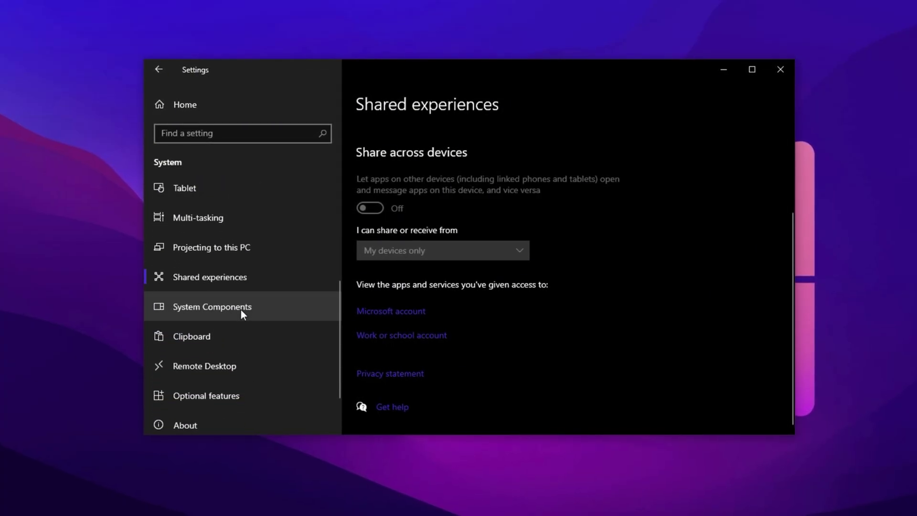
{"action": "scroll", "coordinate": [240, 309], "scroll_direction": "down", "scroll_amount": 2}
{"action": "left_click", "coordinate": [234, 324]}
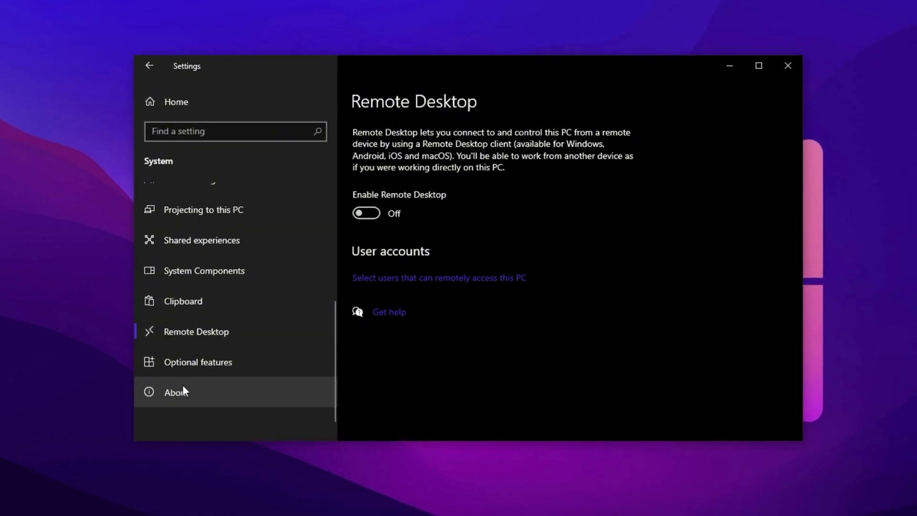
From the About page, reach System Properties' Performance Options for visual effects.
{"action": "left_click", "coordinate": [182, 390]}
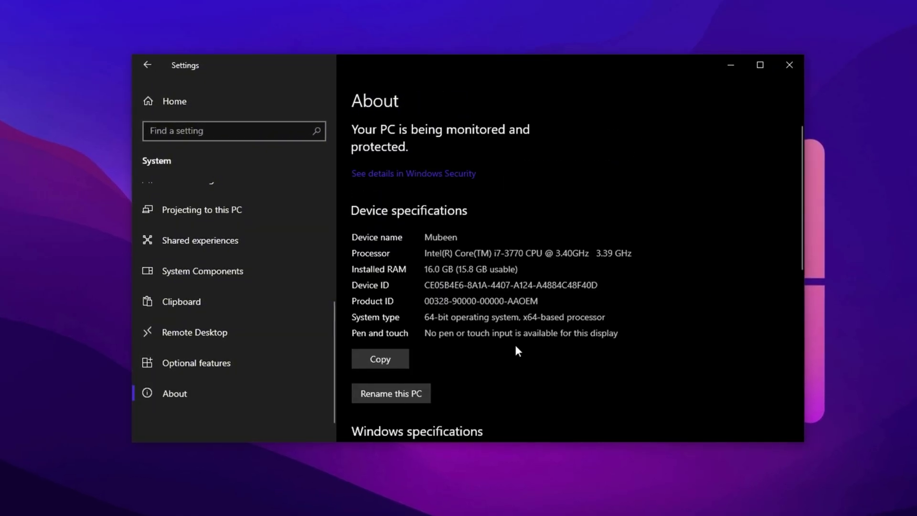
{"action": "scroll", "coordinate": [502, 351], "scroll_direction": "down", "scroll_amount": 5}
{"action": "scroll", "coordinate": [459, 373], "scroll_direction": "down", "scroll_amount": 3}
{"action": "scroll", "coordinate": [426, 388], "scroll_direction": "down", "scroll_amount": 2}
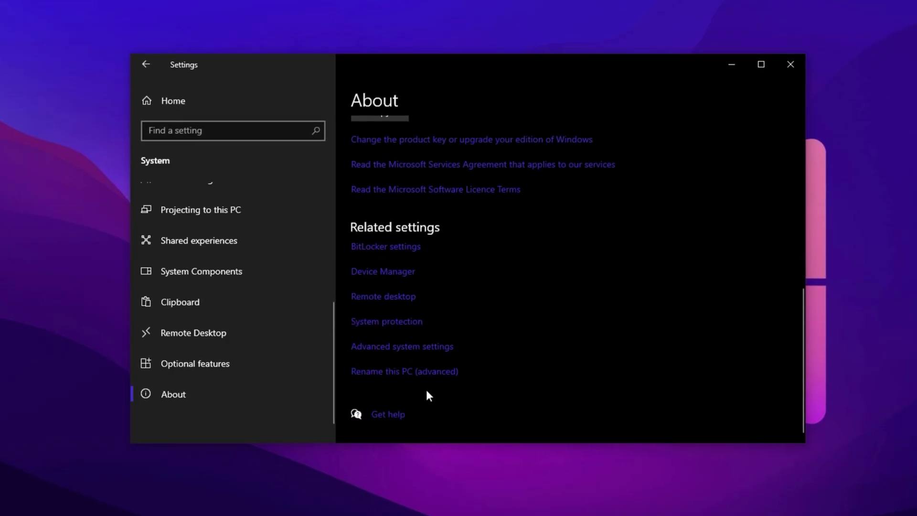
{"action": "left_click", "coordinate": [384, 347]}
{"action": "left_click_drag", "start_coordinate": [128, 23], "coordinate": [421, 111]}
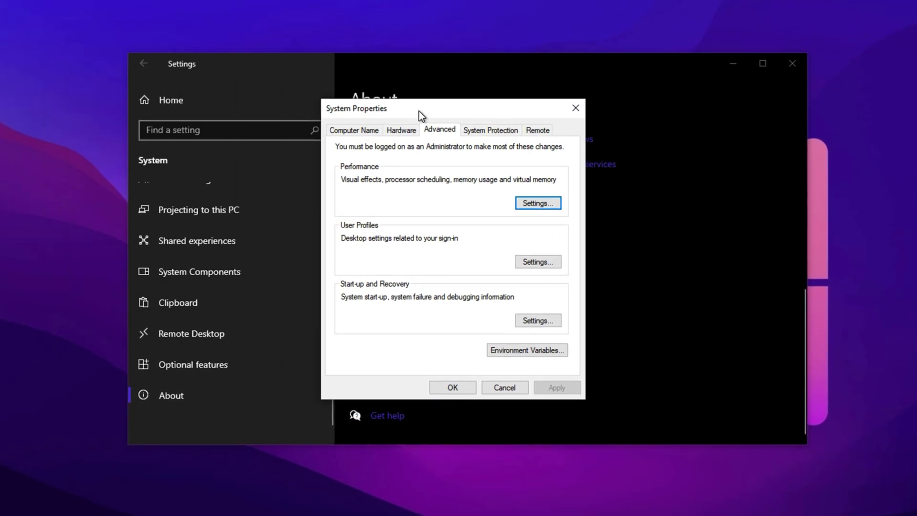
{"action": "left_click", "coordinate": [534, 209]}
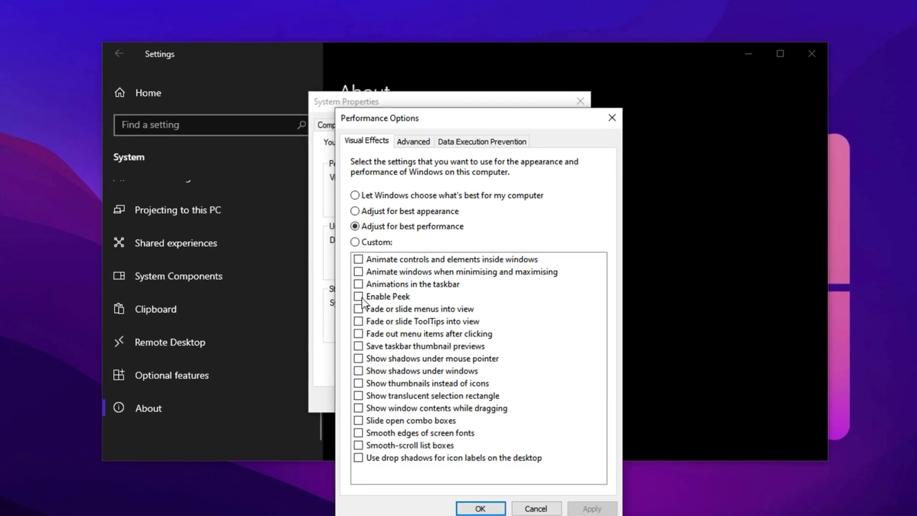
Re-enable Peek, thumbnails, window contents while dragging, and smooth screen font edges.
{"action": "left_click", "coordinate": [362, 299]}
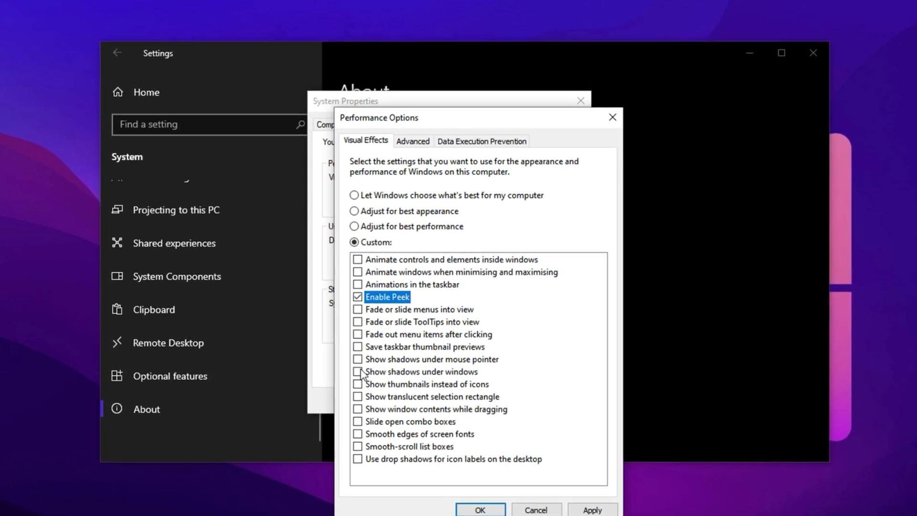
{"action": "left_click", "coordinate": [357, 385]}
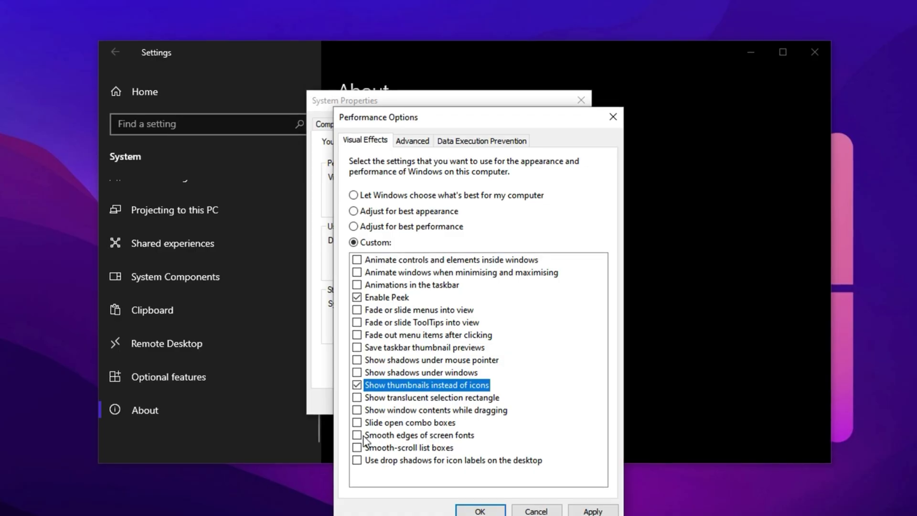
{"action": "left_click", "coordinate": [362, 412]}
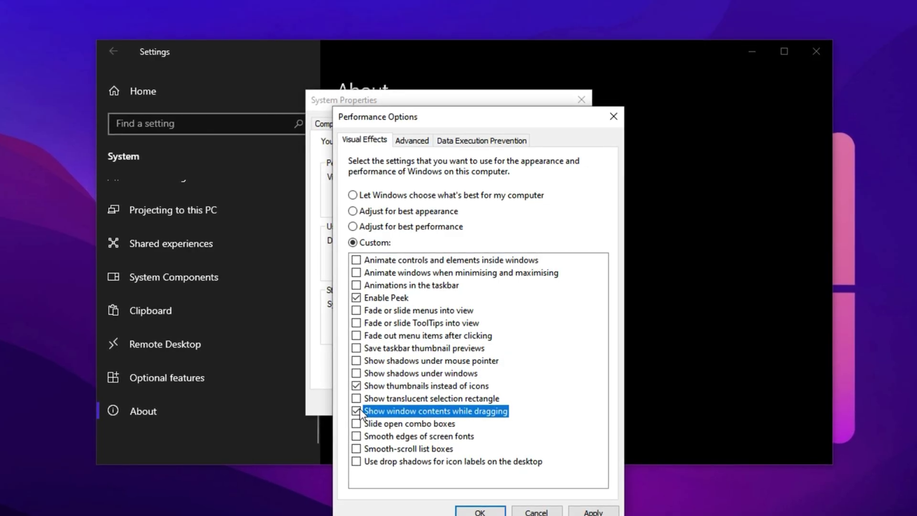
{"action": "left_click", "coordinate": [356, 437]}
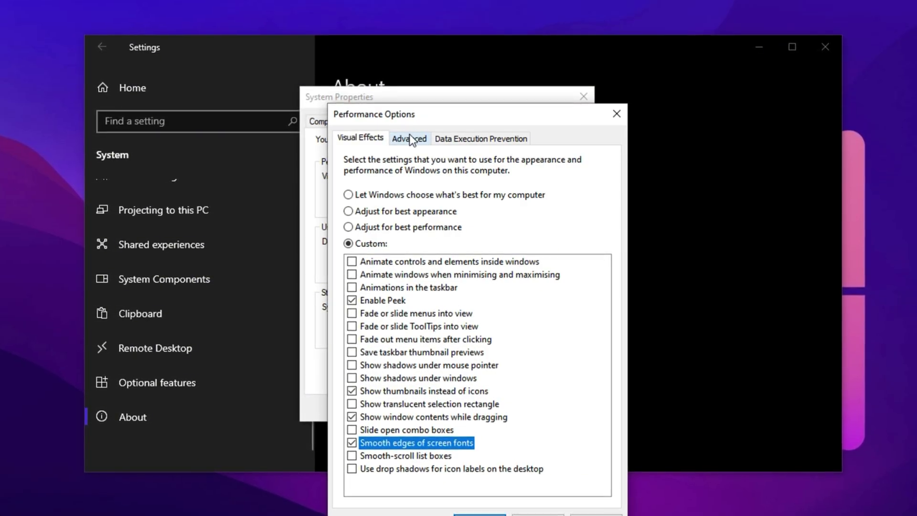
Confirm processor scheduling favours Programs and close Performance Options.
{"action": "left_click", "coordinate": [409, 140]}
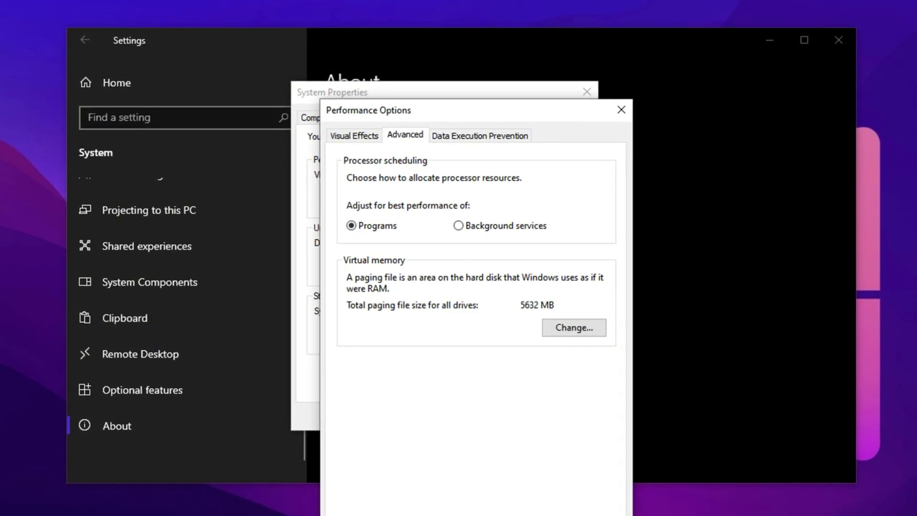
{"action": "key", "text": "Escape"}
Close System Properties and make High performance the active power plan.
{"action": "left_click", "coordinate": [504, 416]}
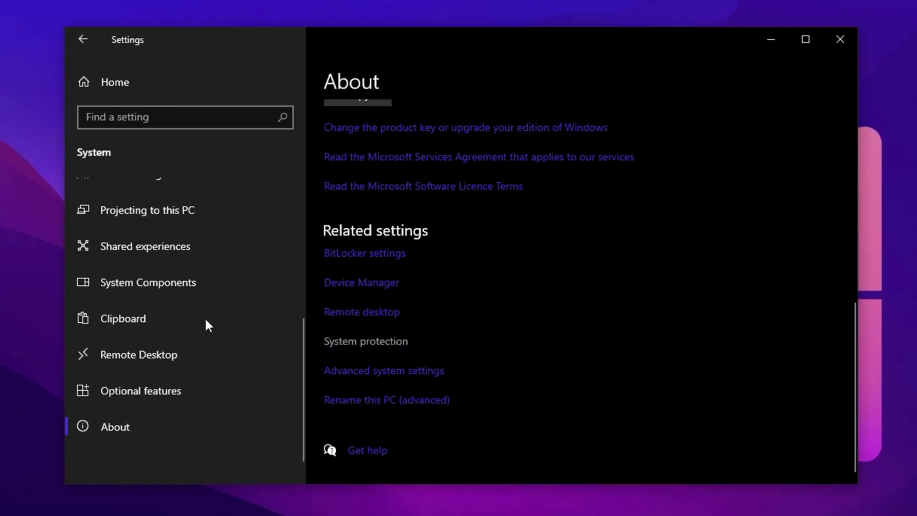
{"action": "scroll", "coordinate": [206, 325], "scroll_direction": "up", "scroll_amount": 6}
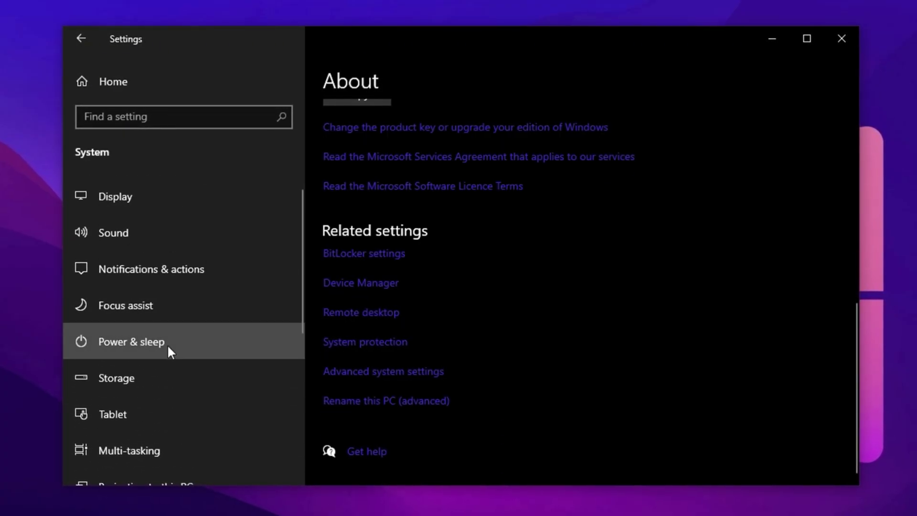
{"action": "left_click", "coordinate": [168, 345]}
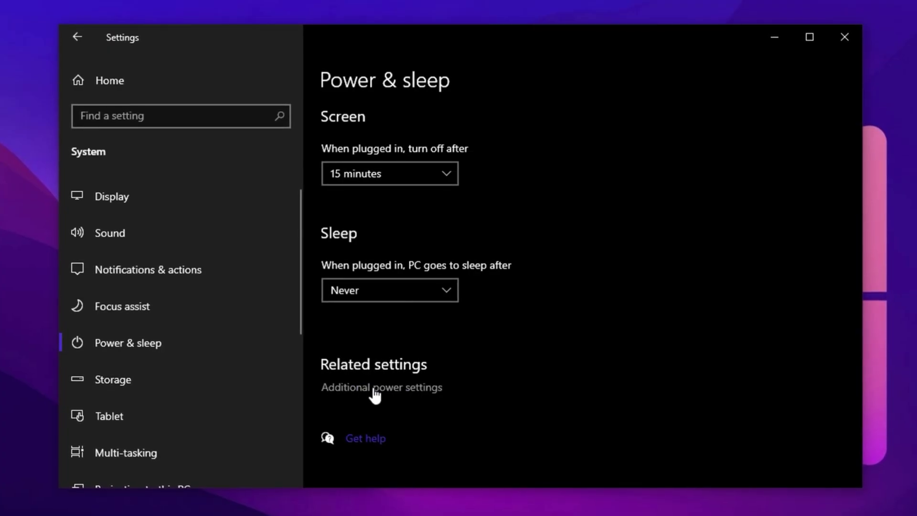
{"action": "left_click", "coordinate": [375, 388]}
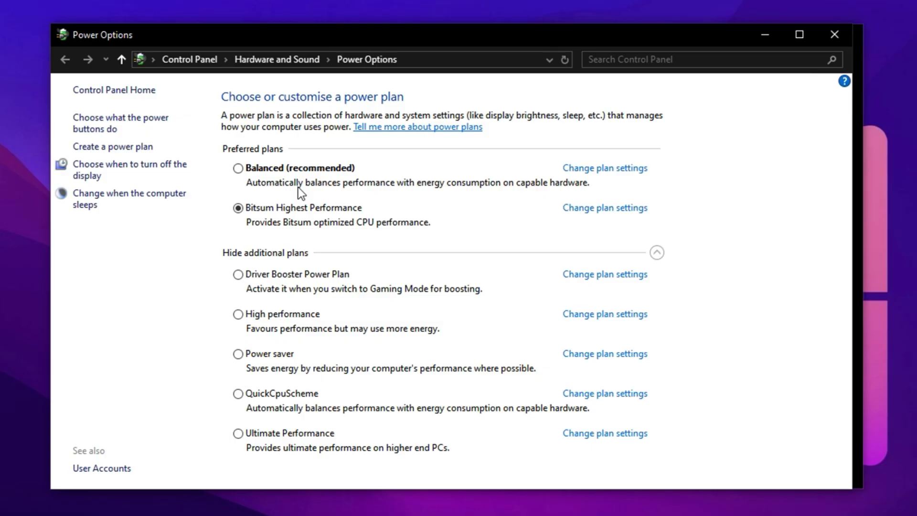
{"action": "left_click", "coordinate": [244, 316]}
Verify High performance keeps PCI Express link power management off and core parking at 100%.
{"action": "left_click", "coordinate": [606, 315]}
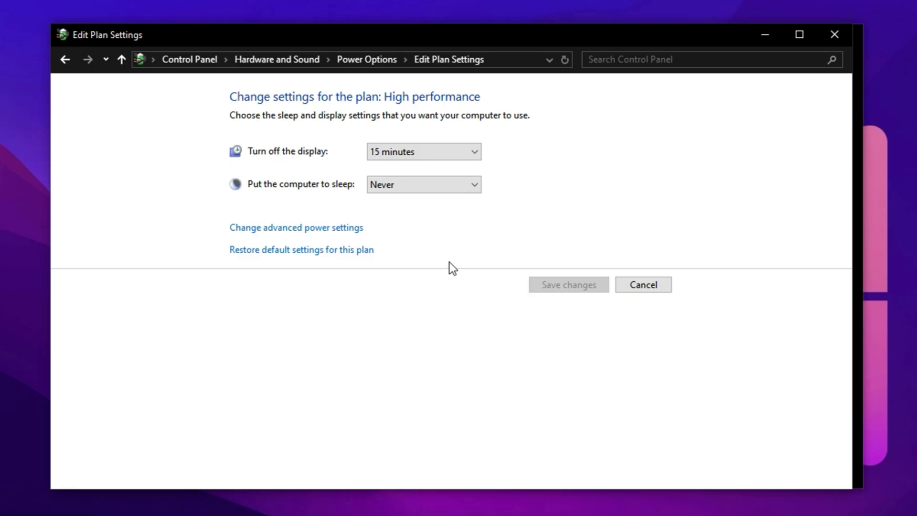
{"action": "left_click", "coordinate": [297, 228]}
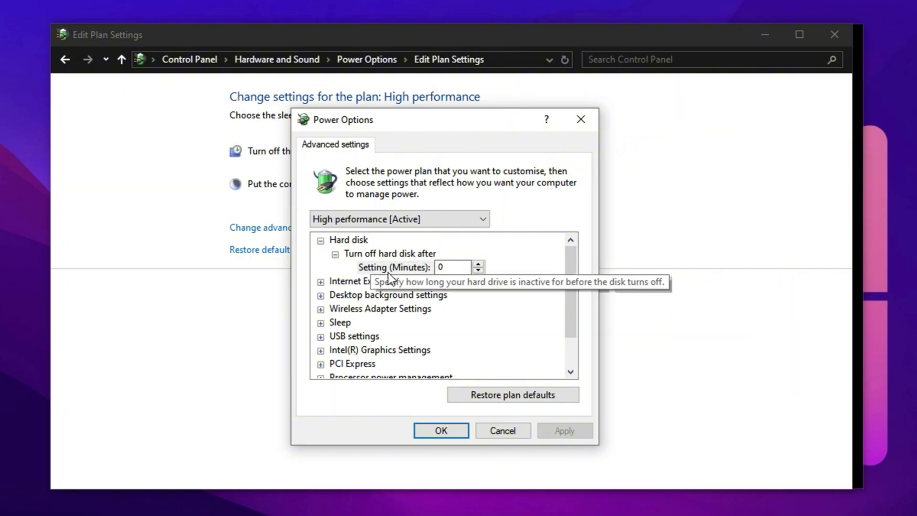
{"action": "double_click", "coordinate": [354, 363]}
{"action": "double_click", "coordinate": [380, 366]}
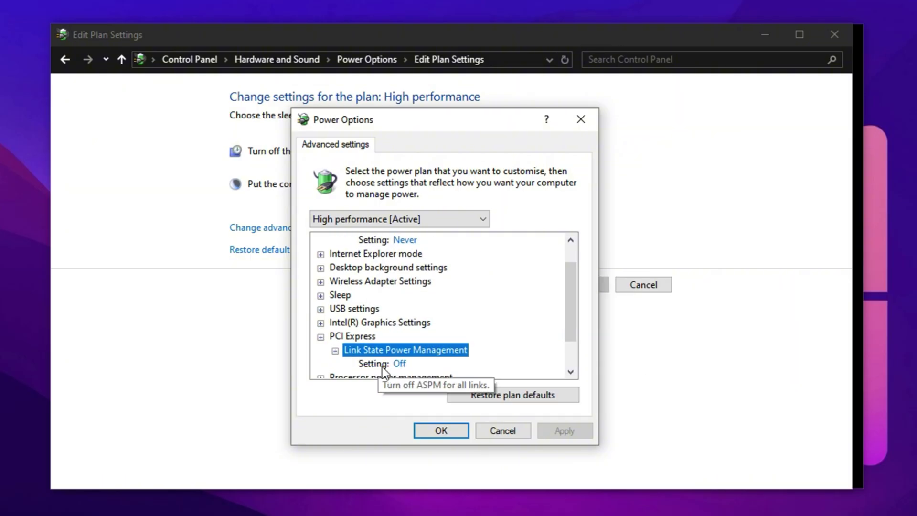
{"action": "scroll", "coordinate": [405, 370], "scroll_direction": "down", "scroll_amount": 1}
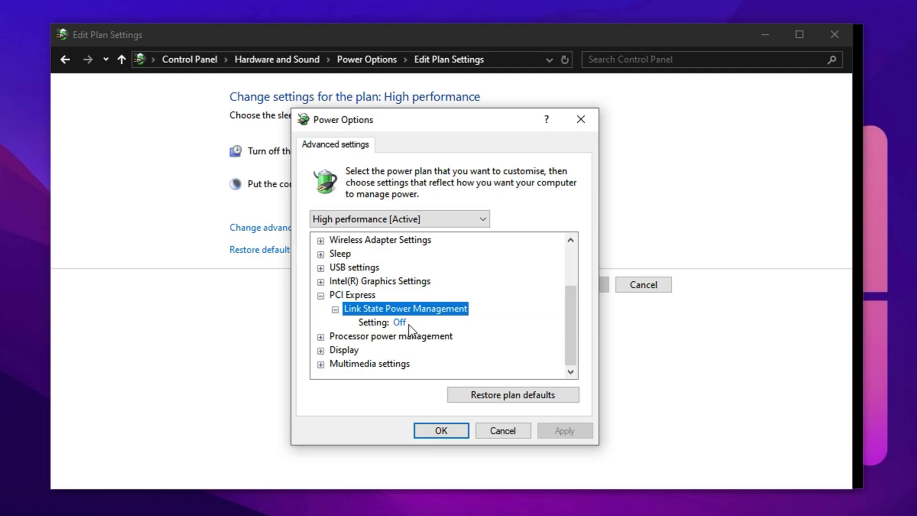
{"action": "double_click", "coordinate": [403, 334]}
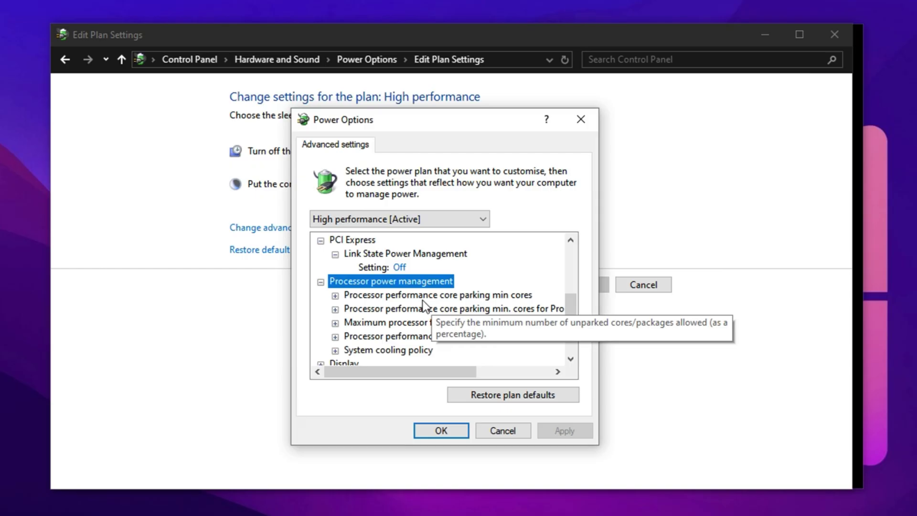
{"action": "double_click", "coordinate": [405, 297]}
{"action": "double_click", "coordinate": [409, 324]}
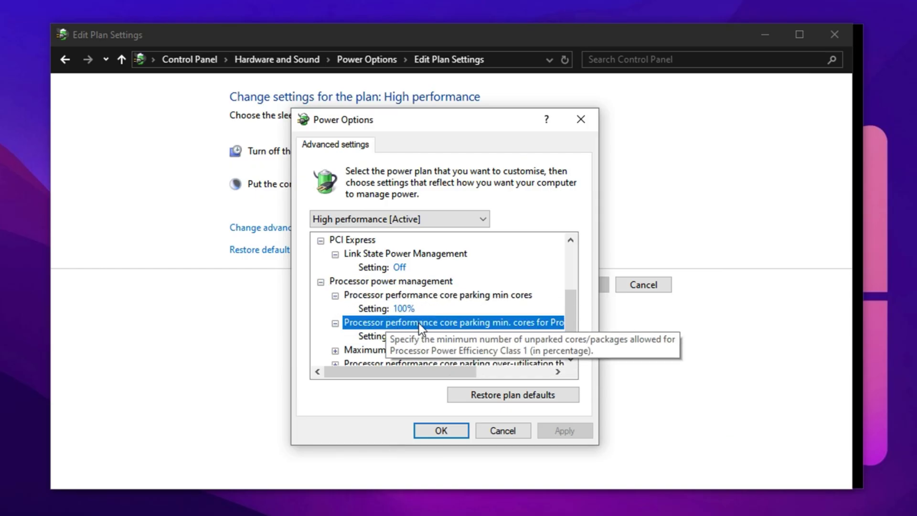
{"action": "left_click", "coordinate": [446, 432]}
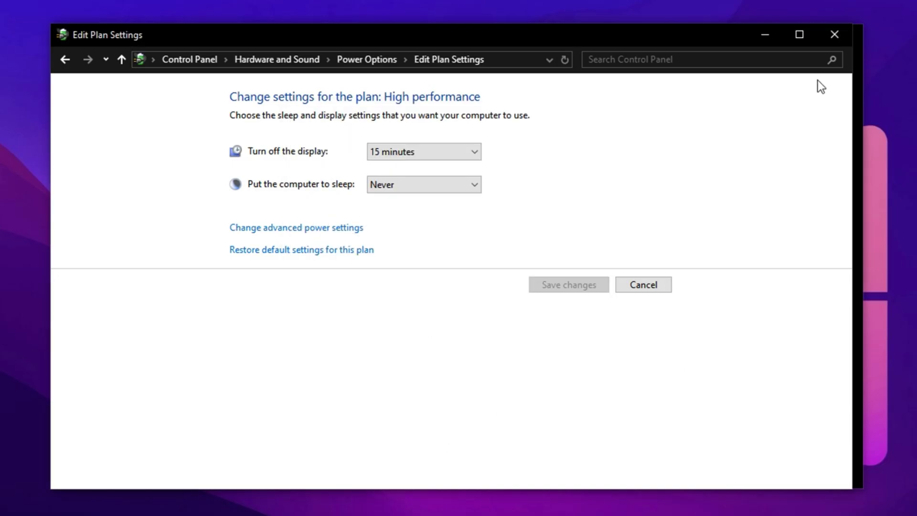
Confirm all Privacy > General toggles are off, then go to Diagnostics & feedback.
{"action": "left_click", "coordinate": [835, 35]}
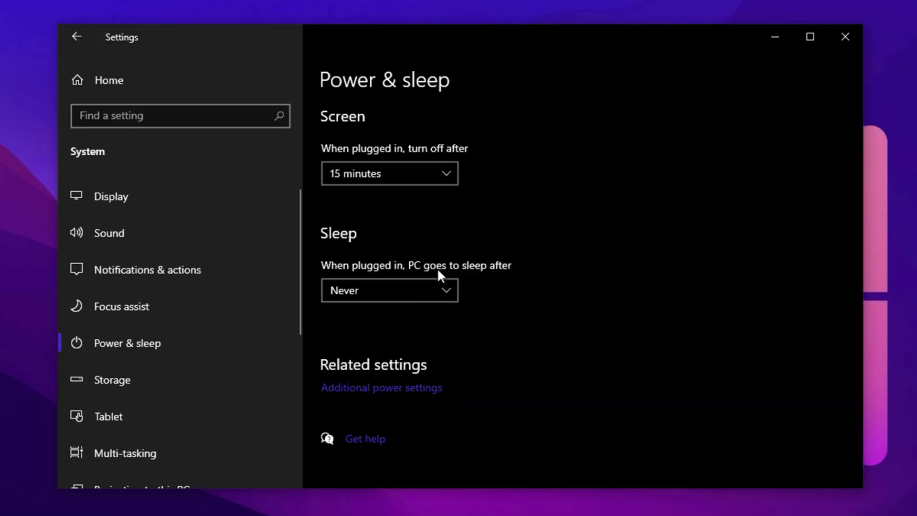
{"action": "left_click", "coordinate": [116, 80]}
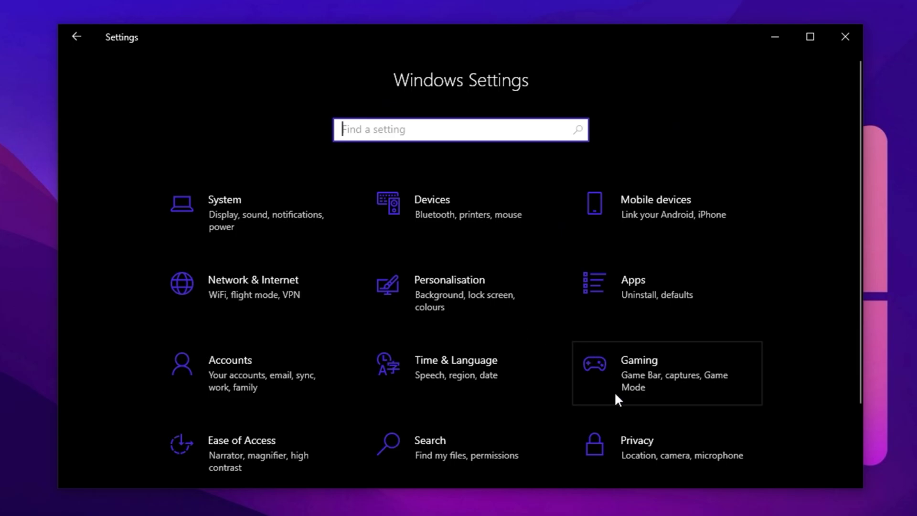
{"action": "left_click", "coordinate": [630, 440]}
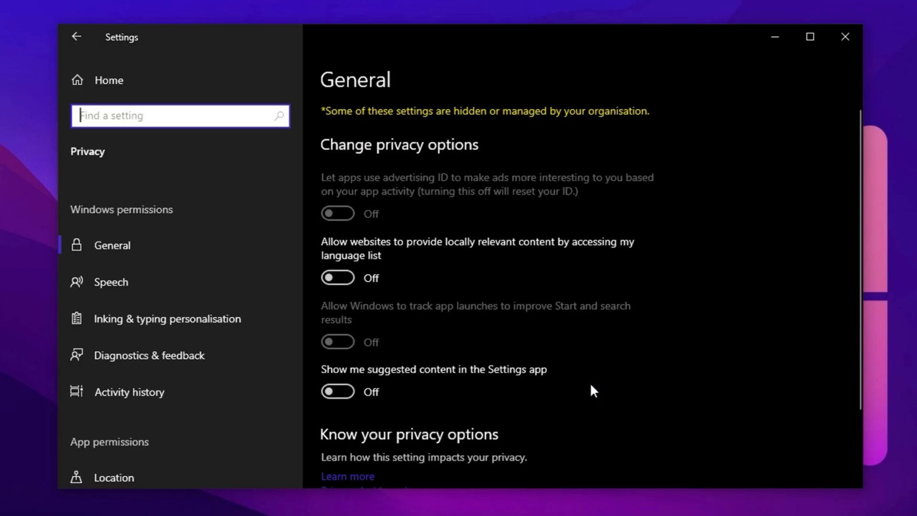
{"action": "left_click", "coordinate": [241, 243]}
{"action": "scroll", "coordinate": [423, 237], "scroll_direction": "down", "scroll_amount": 2}
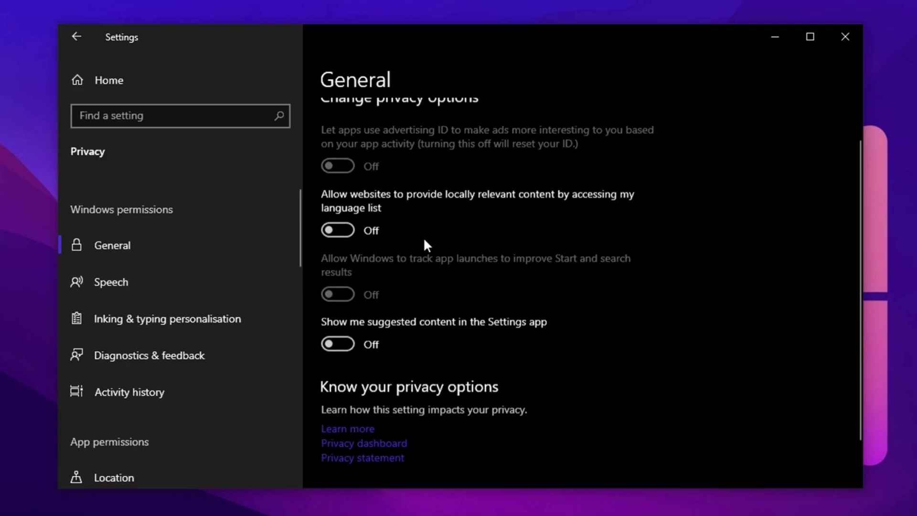
{"action": "scroll", "coordinate": [416, 267], "scroll_direction": "up", "scroll_amount": 2}
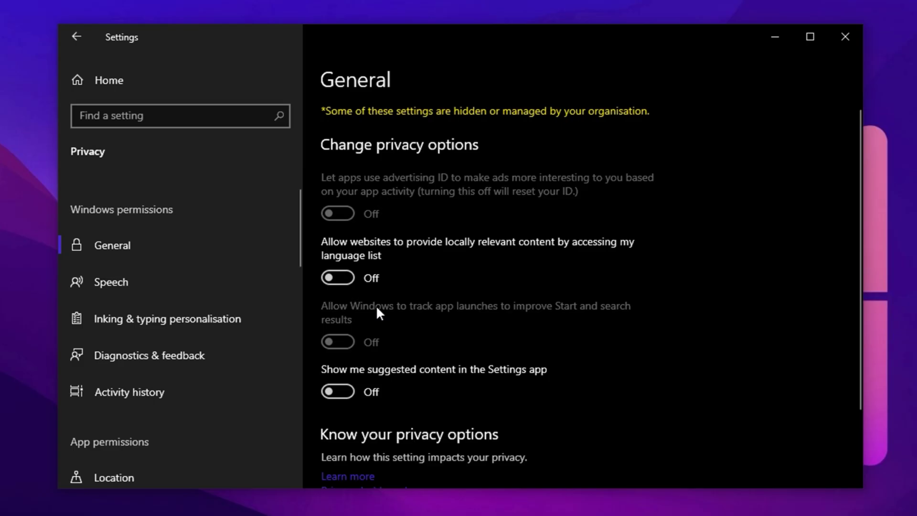
{"action": "left_click", "coordinate": [196, 354]}
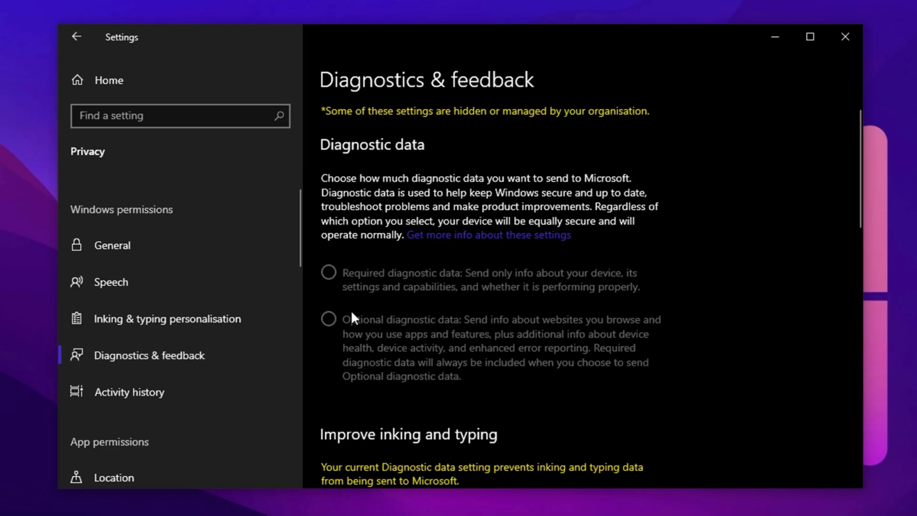
Delete this device's diagnostic data, updating the last delete request to 18/06/2025.
{"action": "scroll", "coordinate": [352, 315], "scroll_direction": "down", "scroll_amount": 5}
{"action": "scroll", "coordinate": [351, 316], "scroll_direction": "down", "scroll_amount": 3}
{"action": "scroll", "coordinate": [352, 316], "scroll_direction": "down", "scroll_amount": 3}
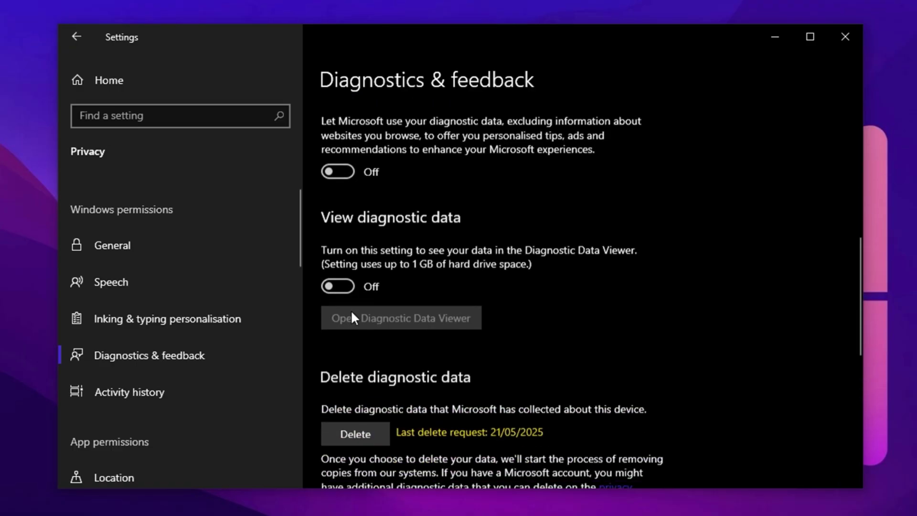
{"action": "scroll", "coordinate": [351, 316], "scroll_direction": "down", "scroll_amount": 1}
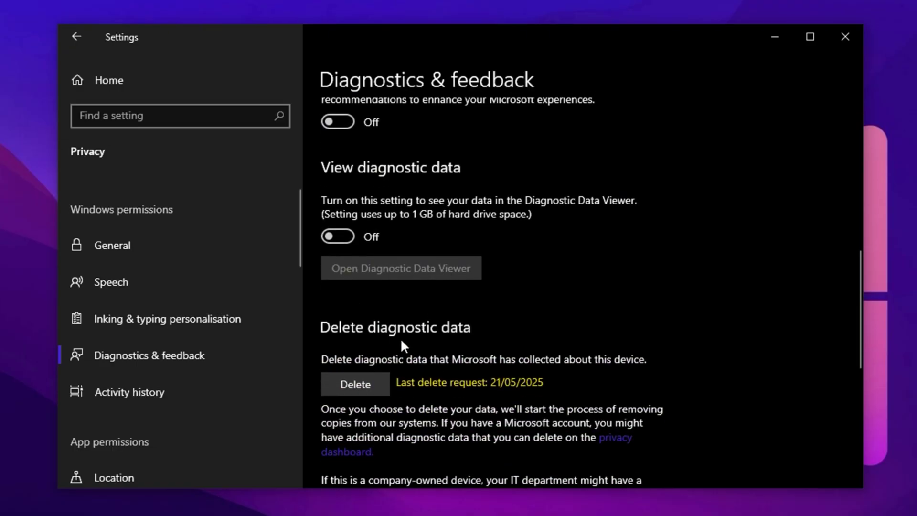
{"action": "scroll", "coordinate": [343, 393], "scroll_direction": "up", "scroll_amount": 10}
{"action": "scroll", "coordinate": [343, 392], "scroll_direction": "down", "scroll_amount": 6}
{"action": "scroll", "coordinate": [343, 393], "scroll_direction": "up", "scroll_amount": 1}
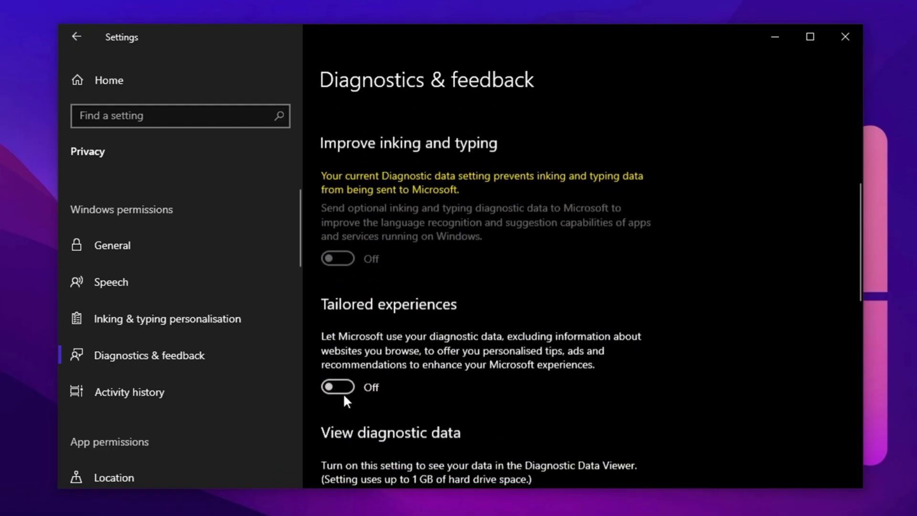
{"action": "scroll", "coordinate": [343, 394], "scroll_direction": "up", "scroll_amount": 2}
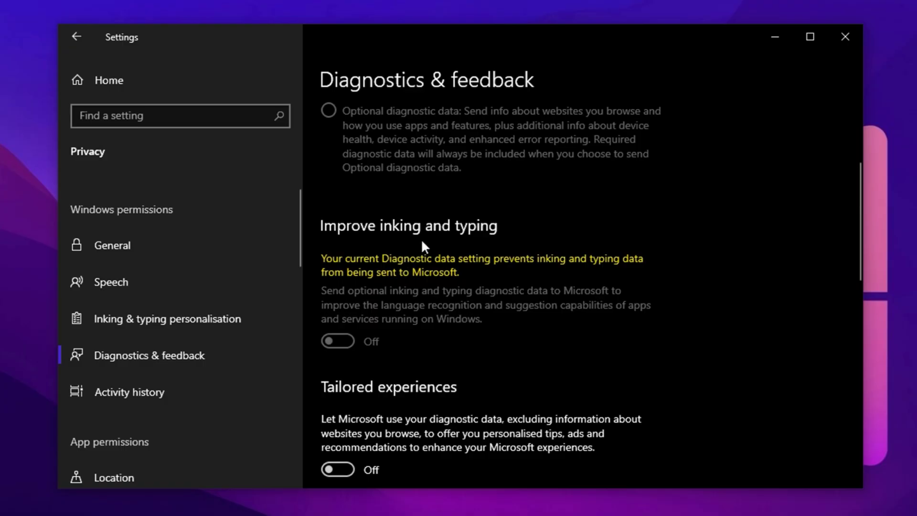
{"action": "scroll", "coordinate": [399, 410], "scroll_direction": "down", "scroll_amount": 2}
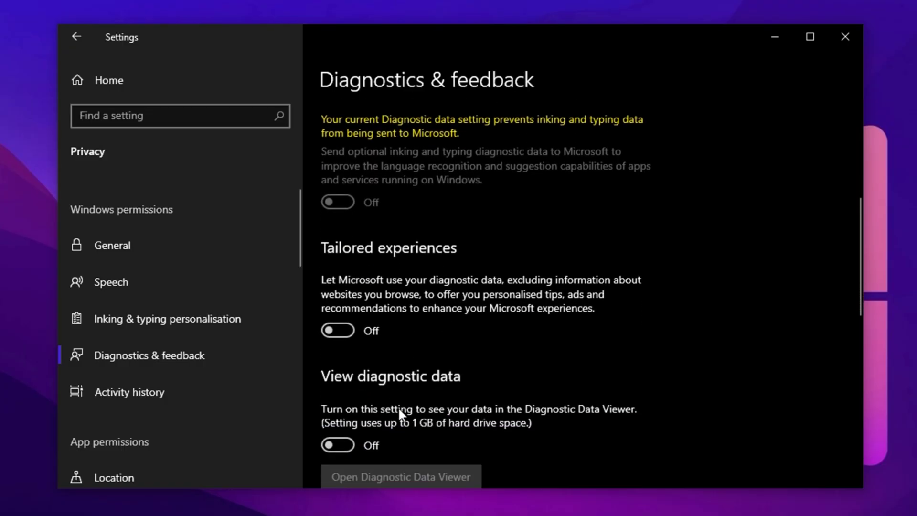
{"action": "scroll", "coordinate": [399, 410], "scroll_direction": "down", "scroll_amount": 4}
{"action": "scroll", "coordinate": [401, 398], "scroll_direction": "down", "scroll_amount": 2}
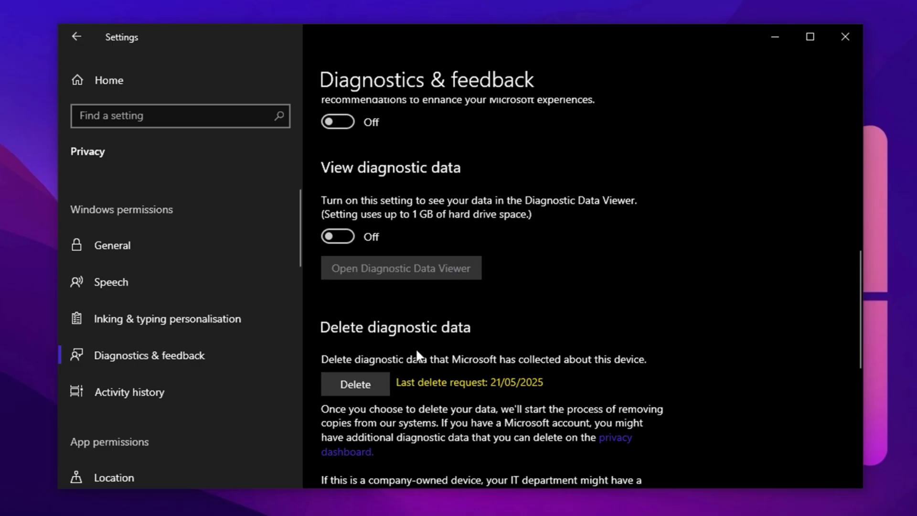
{"action": "left_click", "coordinate": [362, 386]}
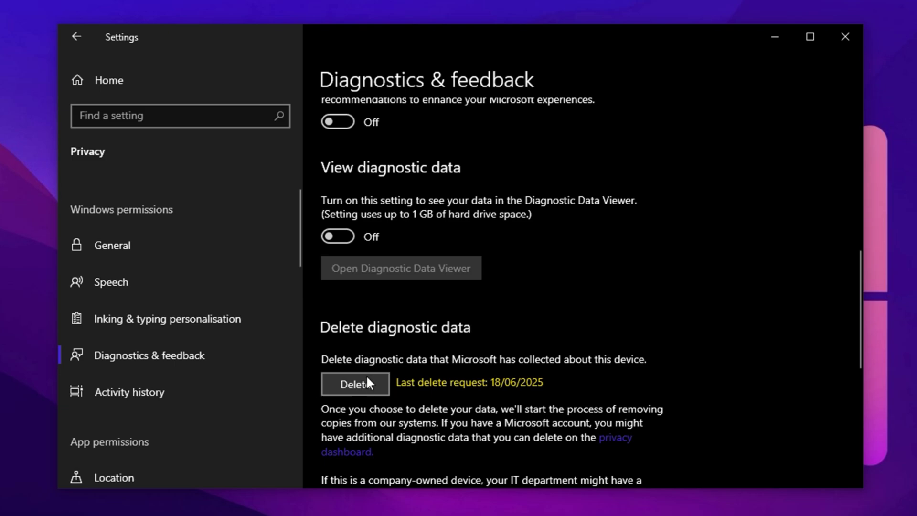
Search 'deli' and confirm Delivery Optimisation's 'Allow downloads from other PCs' is Off.
{"action": "left_click", "coordinate": [169, 117]}
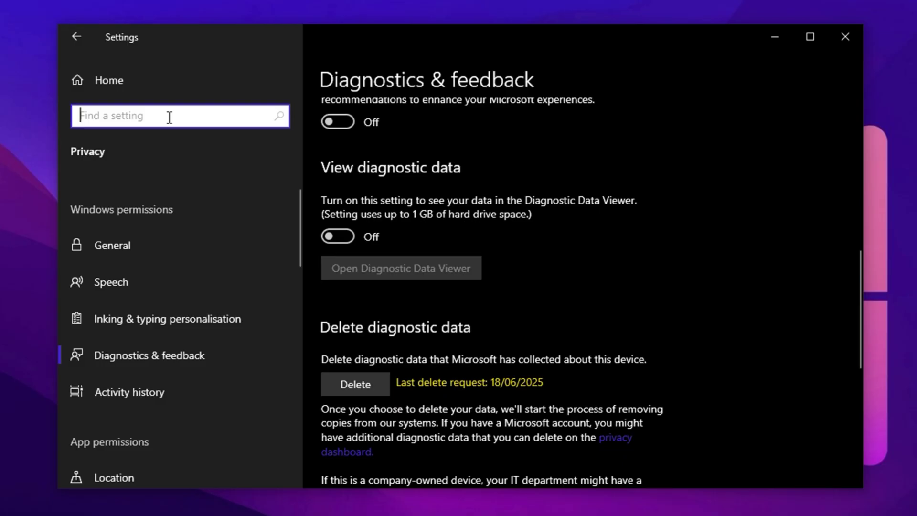
{"action": "type", "text": "deli"}
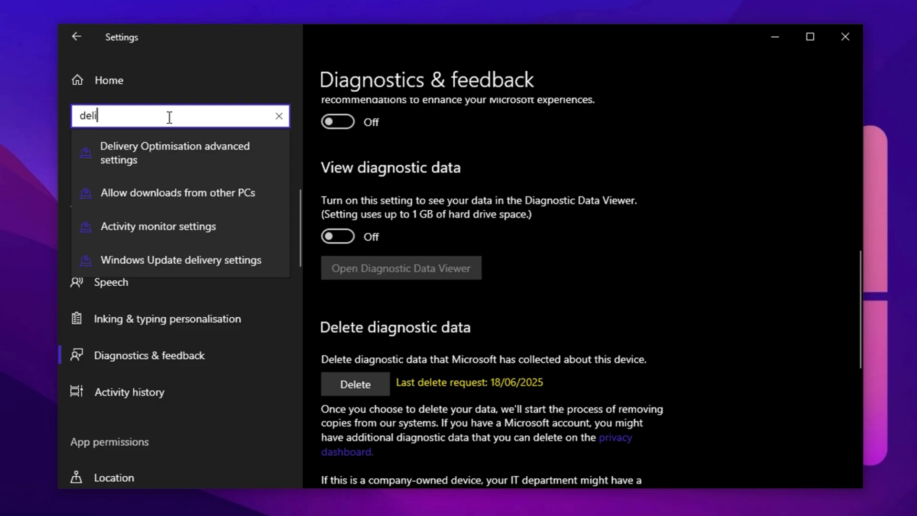
{"action": "left_click", "coordinate": [194, 192]}
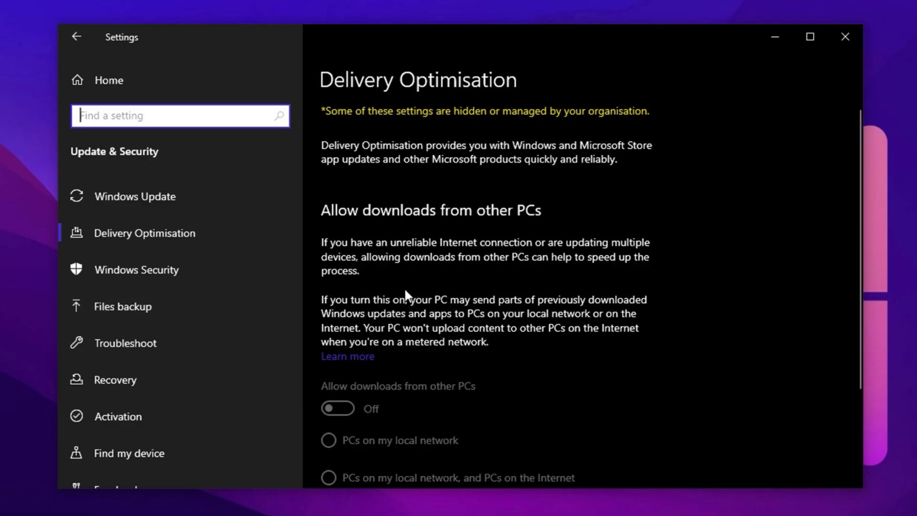
{"action": "left_click", "coordinate": [445, 291]}
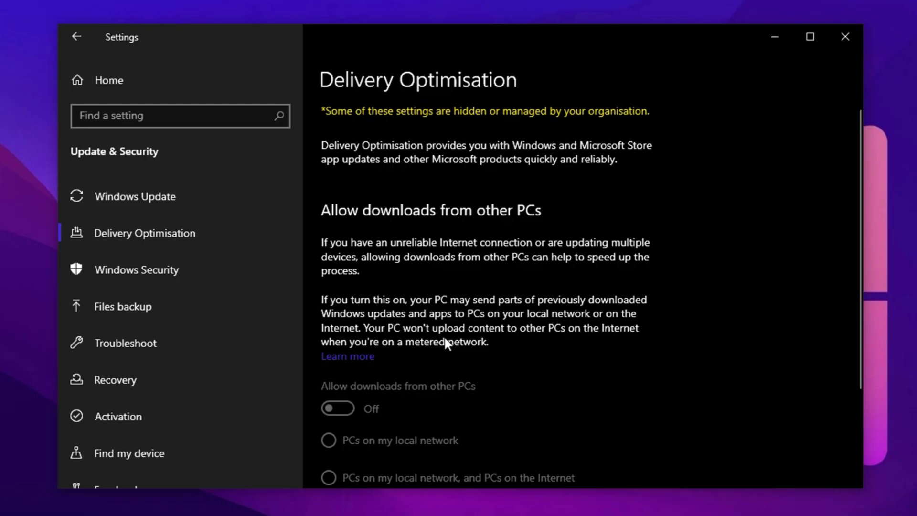
{"action": "scroll", "coordinate": [448, 337], "scroll_direction": "down", "scroll_amount": 2}
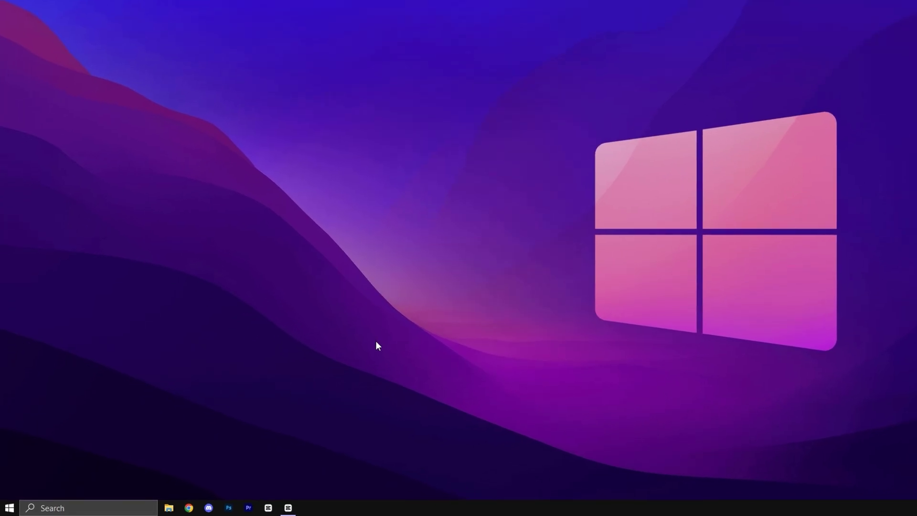
Search 'defr' and launch Defragment and Optimise Drives.
{"action": "type", "text": "def"}
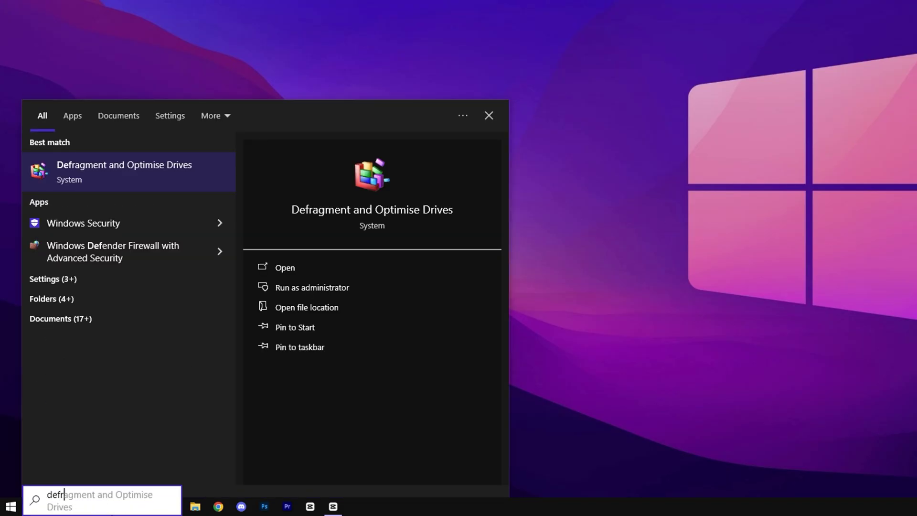
{"action": "type", "text": "r"}
{"action": "left_click", "coordinate": [149, 177]}
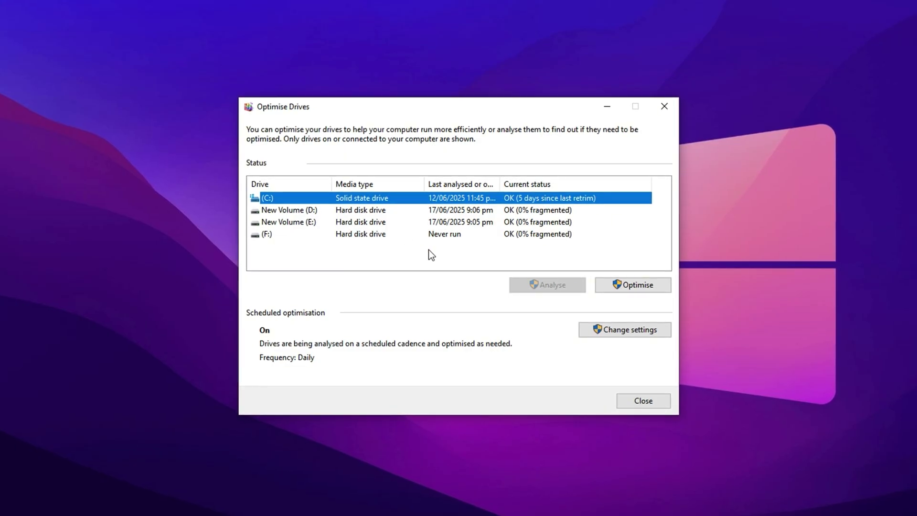
{"action": "left_click", "coordinate": [428, 251]}
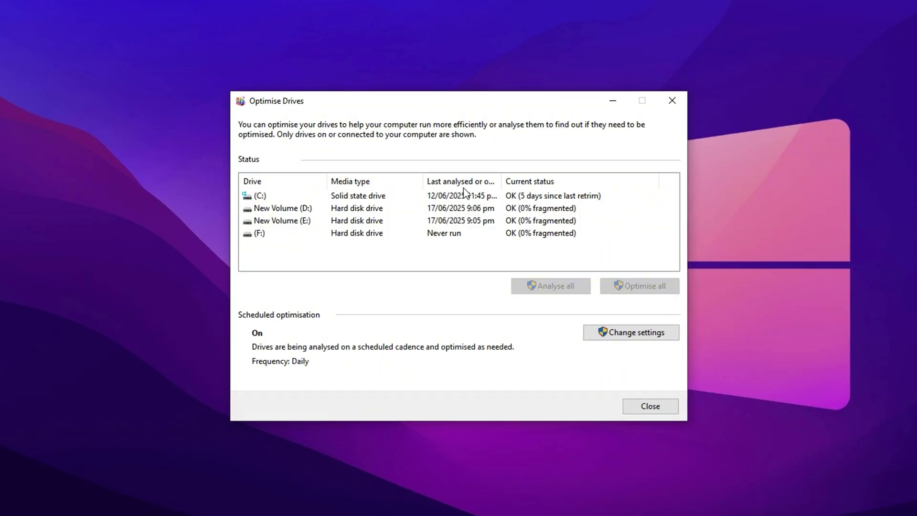
Look over the C: and E: drives, then select the New Volume (D:) hard disk.
{"action": "left_click", "coordinate": [370, 198]}
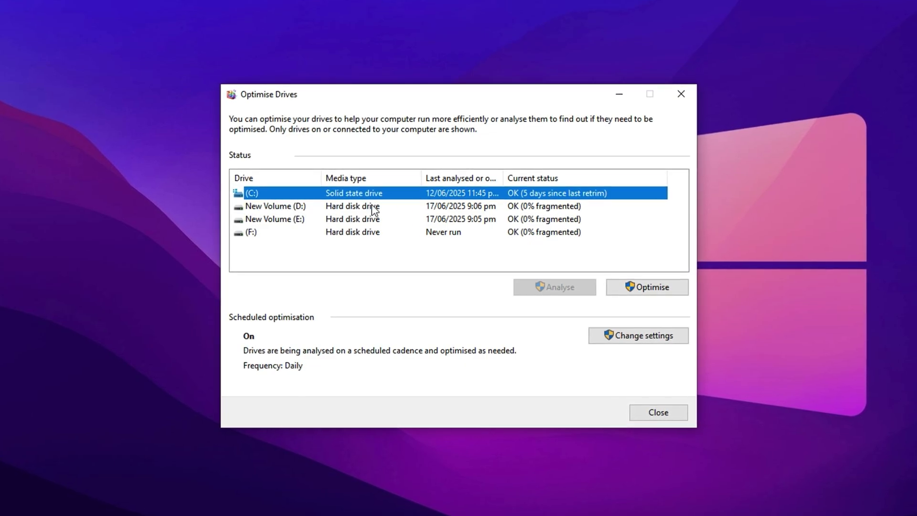
{"action": "left_click", "coordinate": [375, 208]}
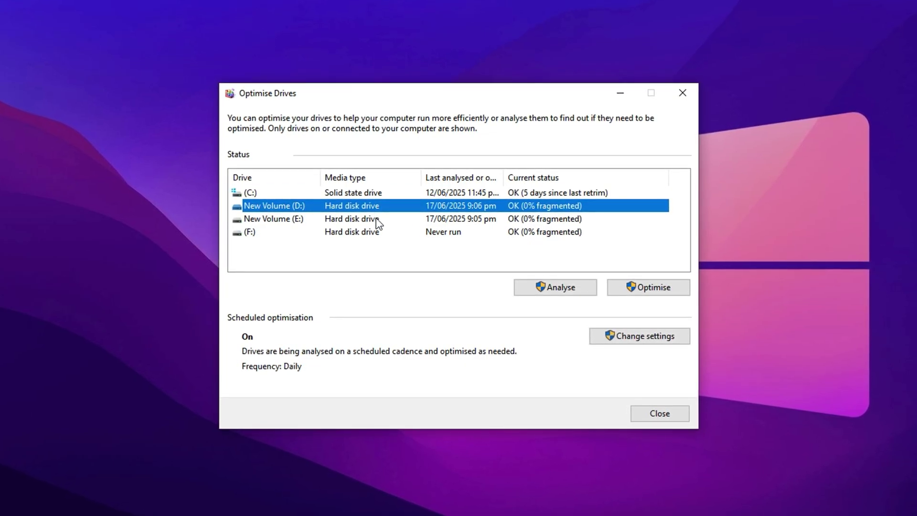
{"action": "left_click", "coordinate": [376, 220]}
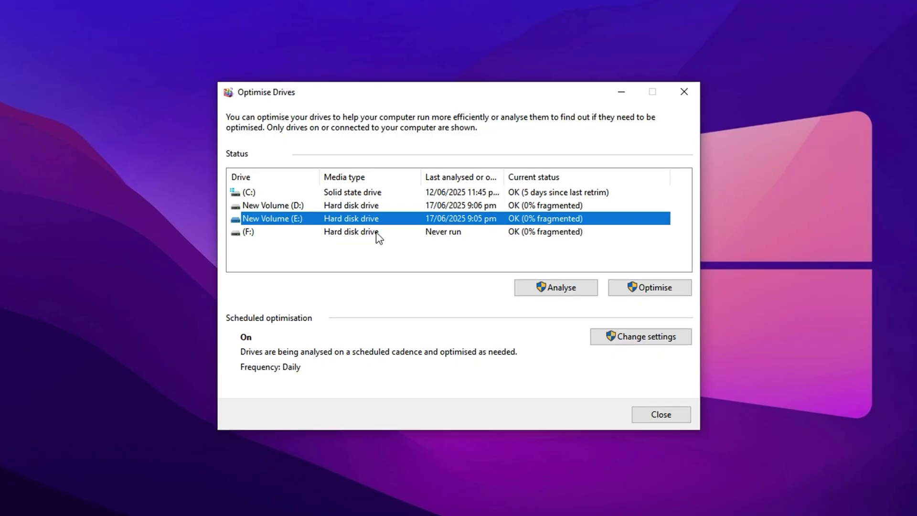
{"action": "left_click", "coordinate": [379, 232]}
{"action": "left_click", "coordinate": [384, 205]}
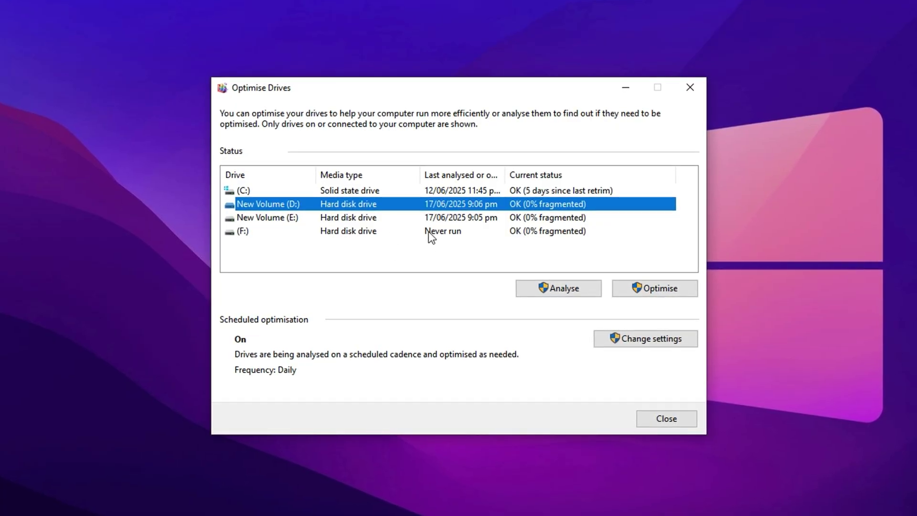
Analyse New Volume (D:), then optimise New Volume (E:) and the (F:) hard disk.
{"action": "left_click", "coordinate": [655, 288]}
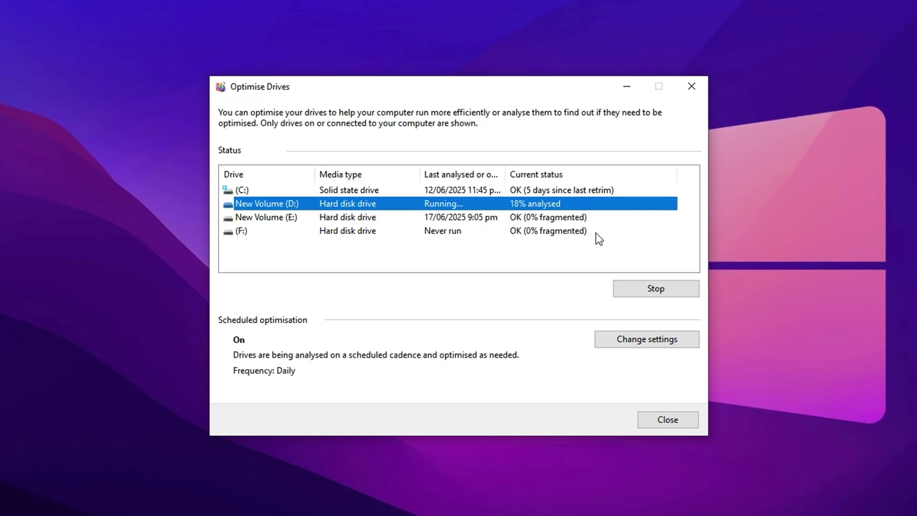
{"action": "left_click", "coordinate": [512, 218]}
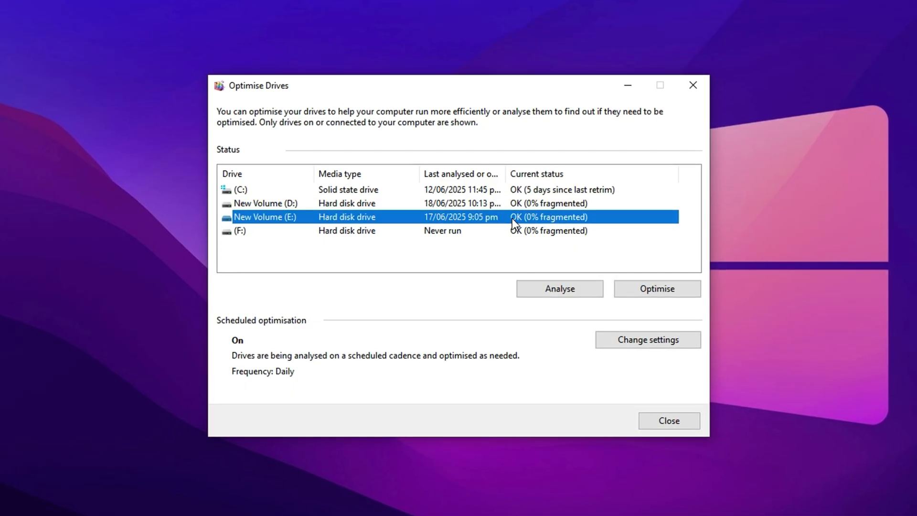
{"action": "left_click", "coordinate": [660, 285]}
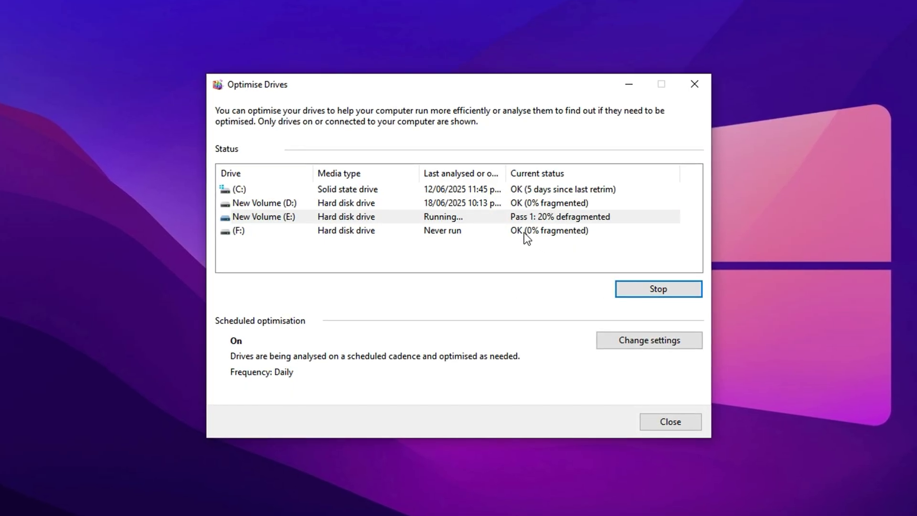
{"action": "left_click", "coordinate": [523, 231]}
{"action": "left_click", "coordinate": [652, 292]}
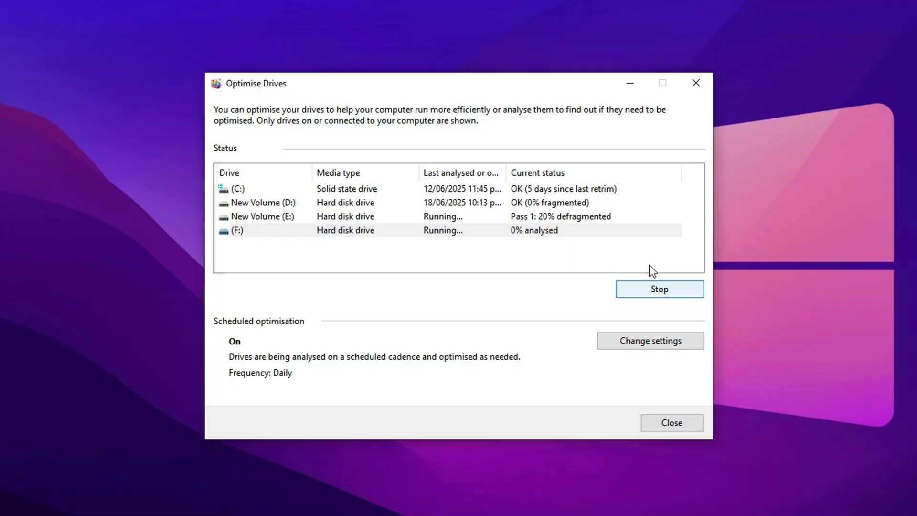